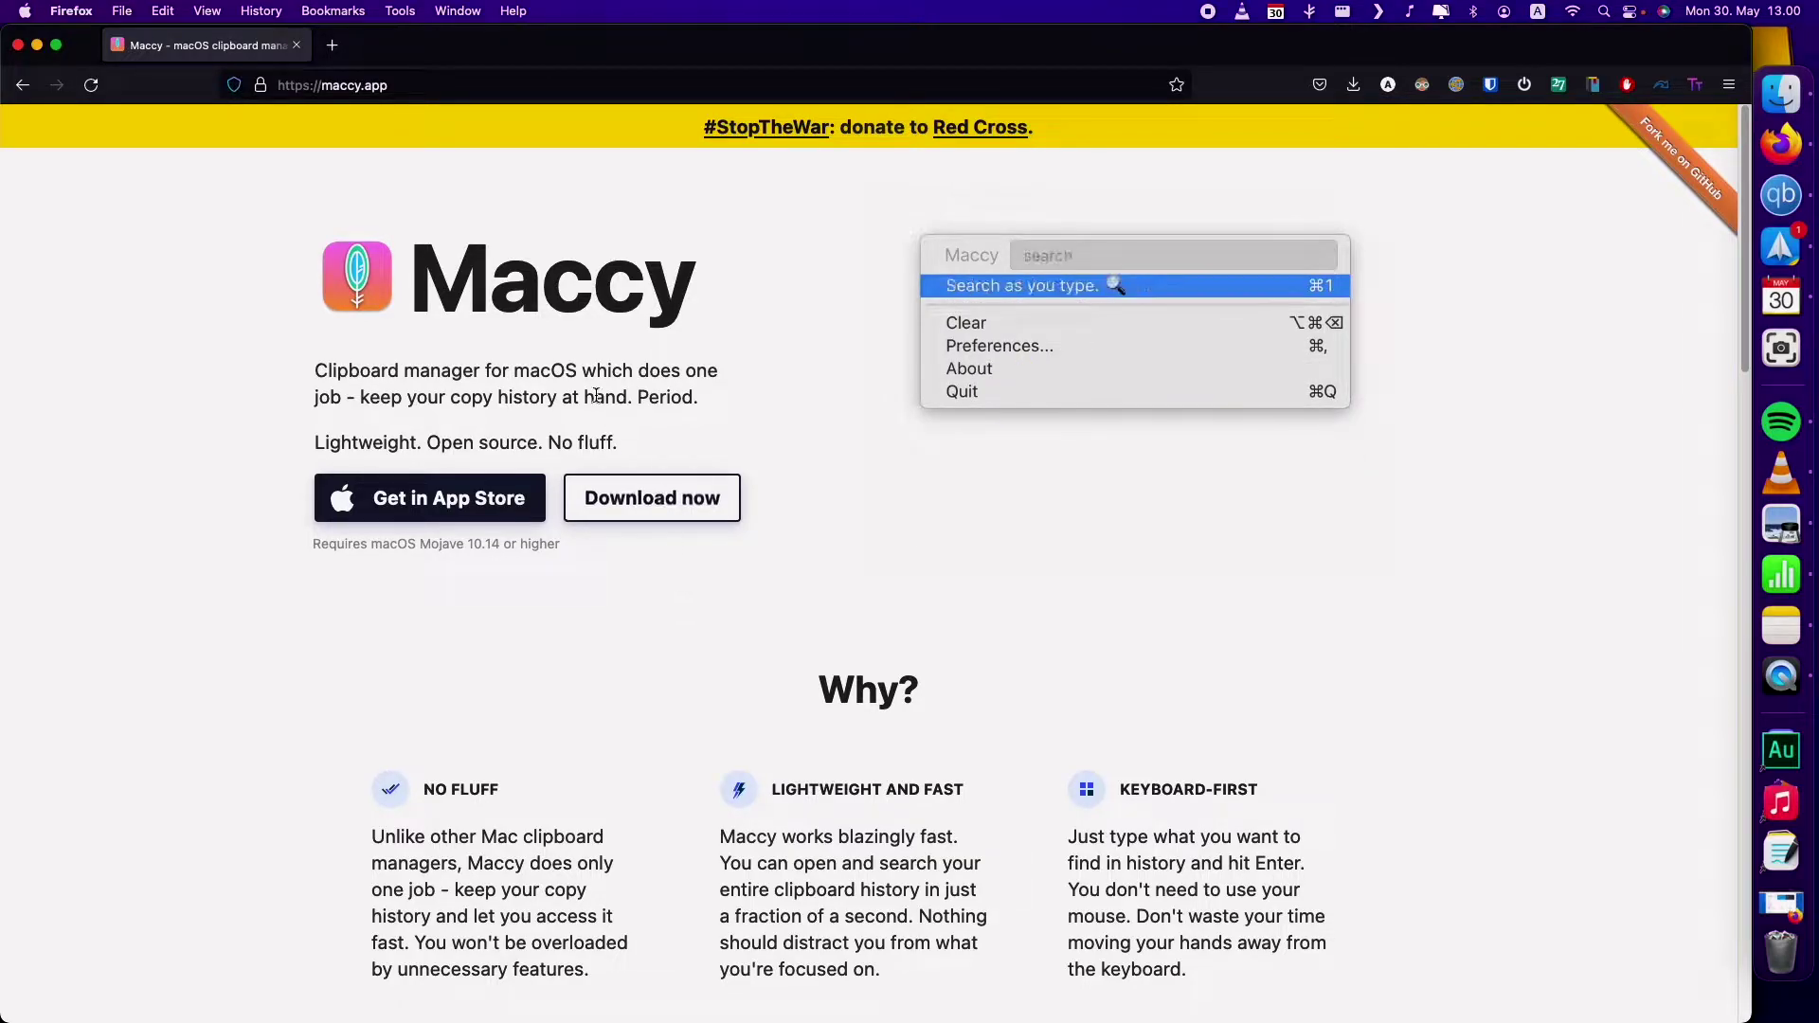
Copy the word 'manager' and the 'Maccy' heading, then view them in Maccy's history.
double_click(449, 374)
right_click(451, 372)
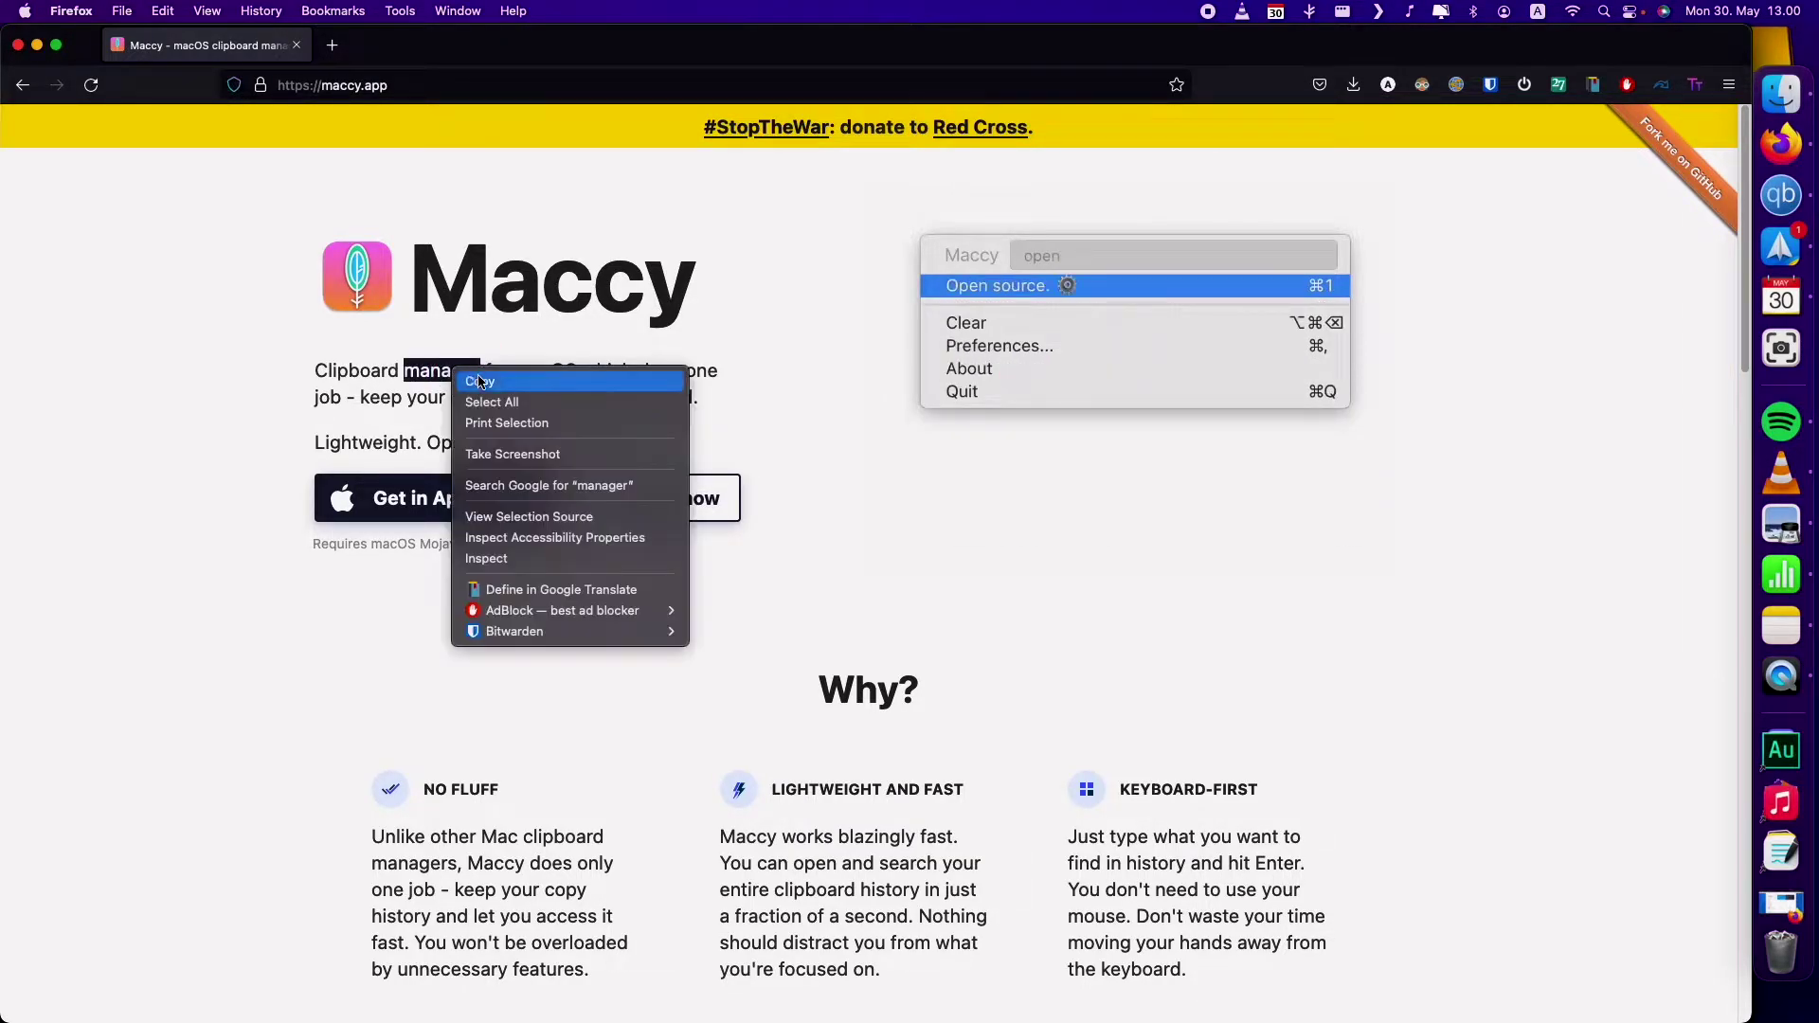
left_click(584, 235)
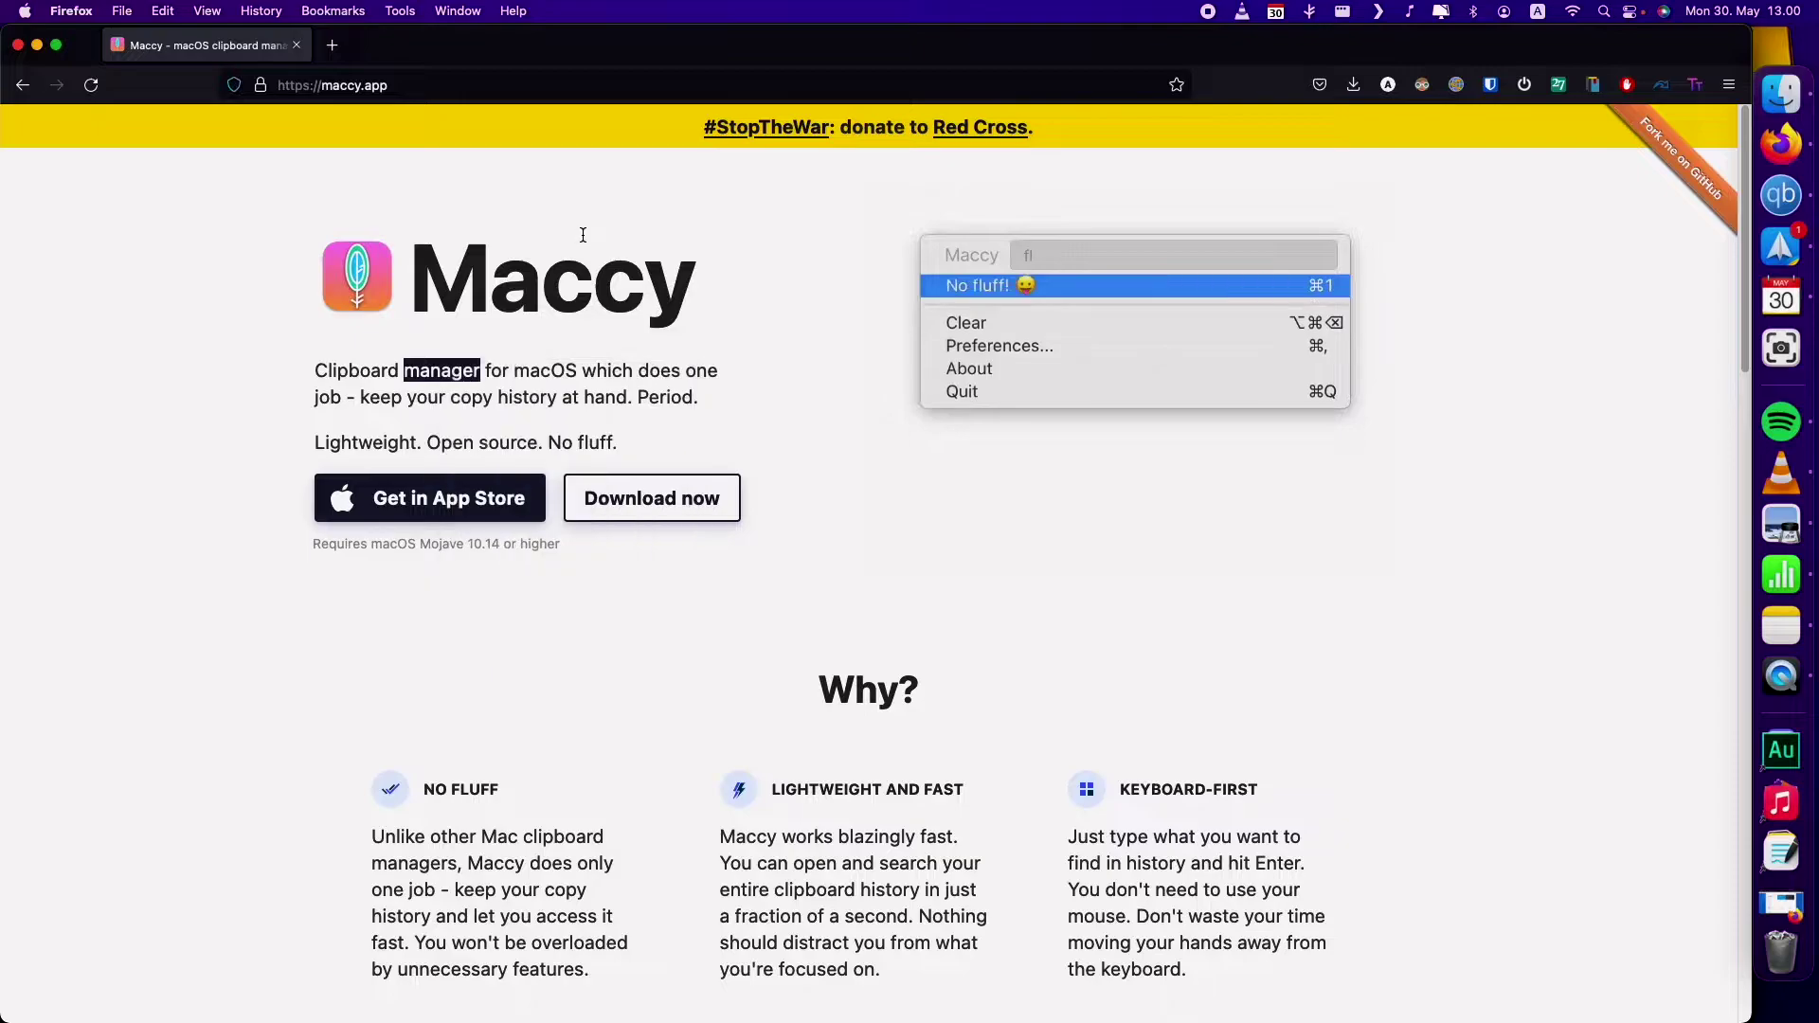
double_click(612, 282)
right_click(613, 281)
left_click(651, 298)
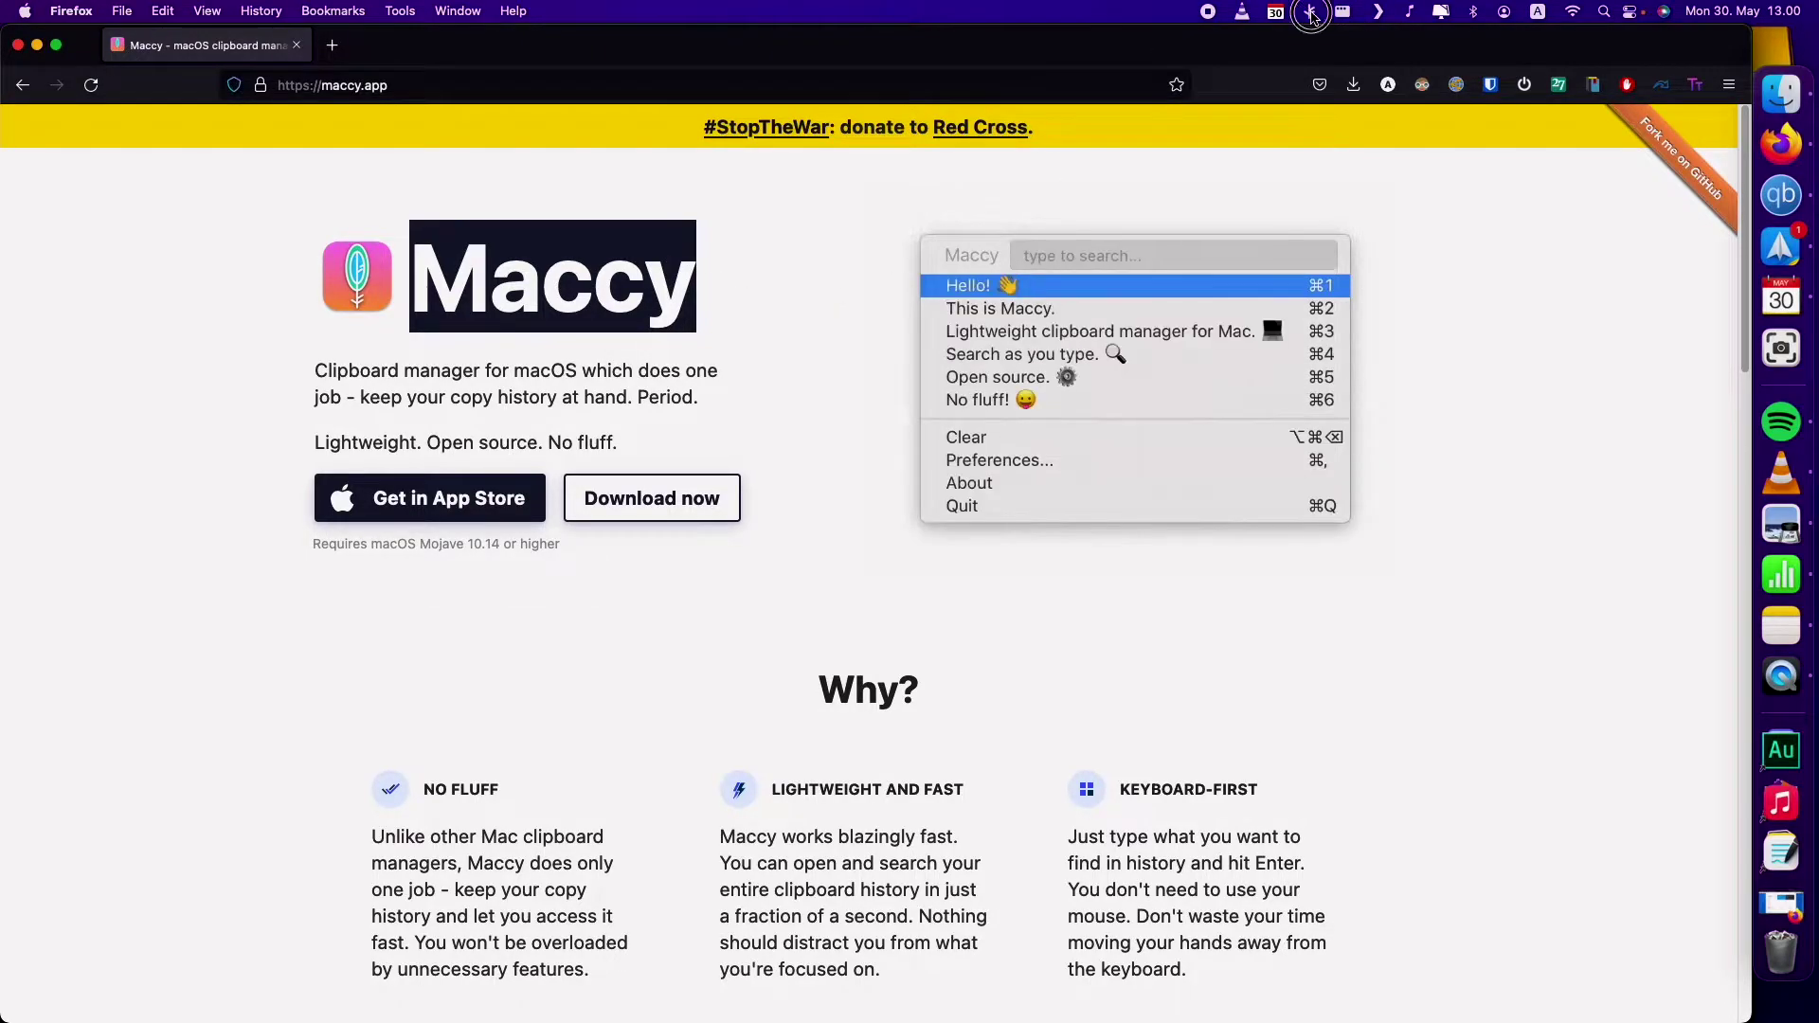
left_click(1309, 12)
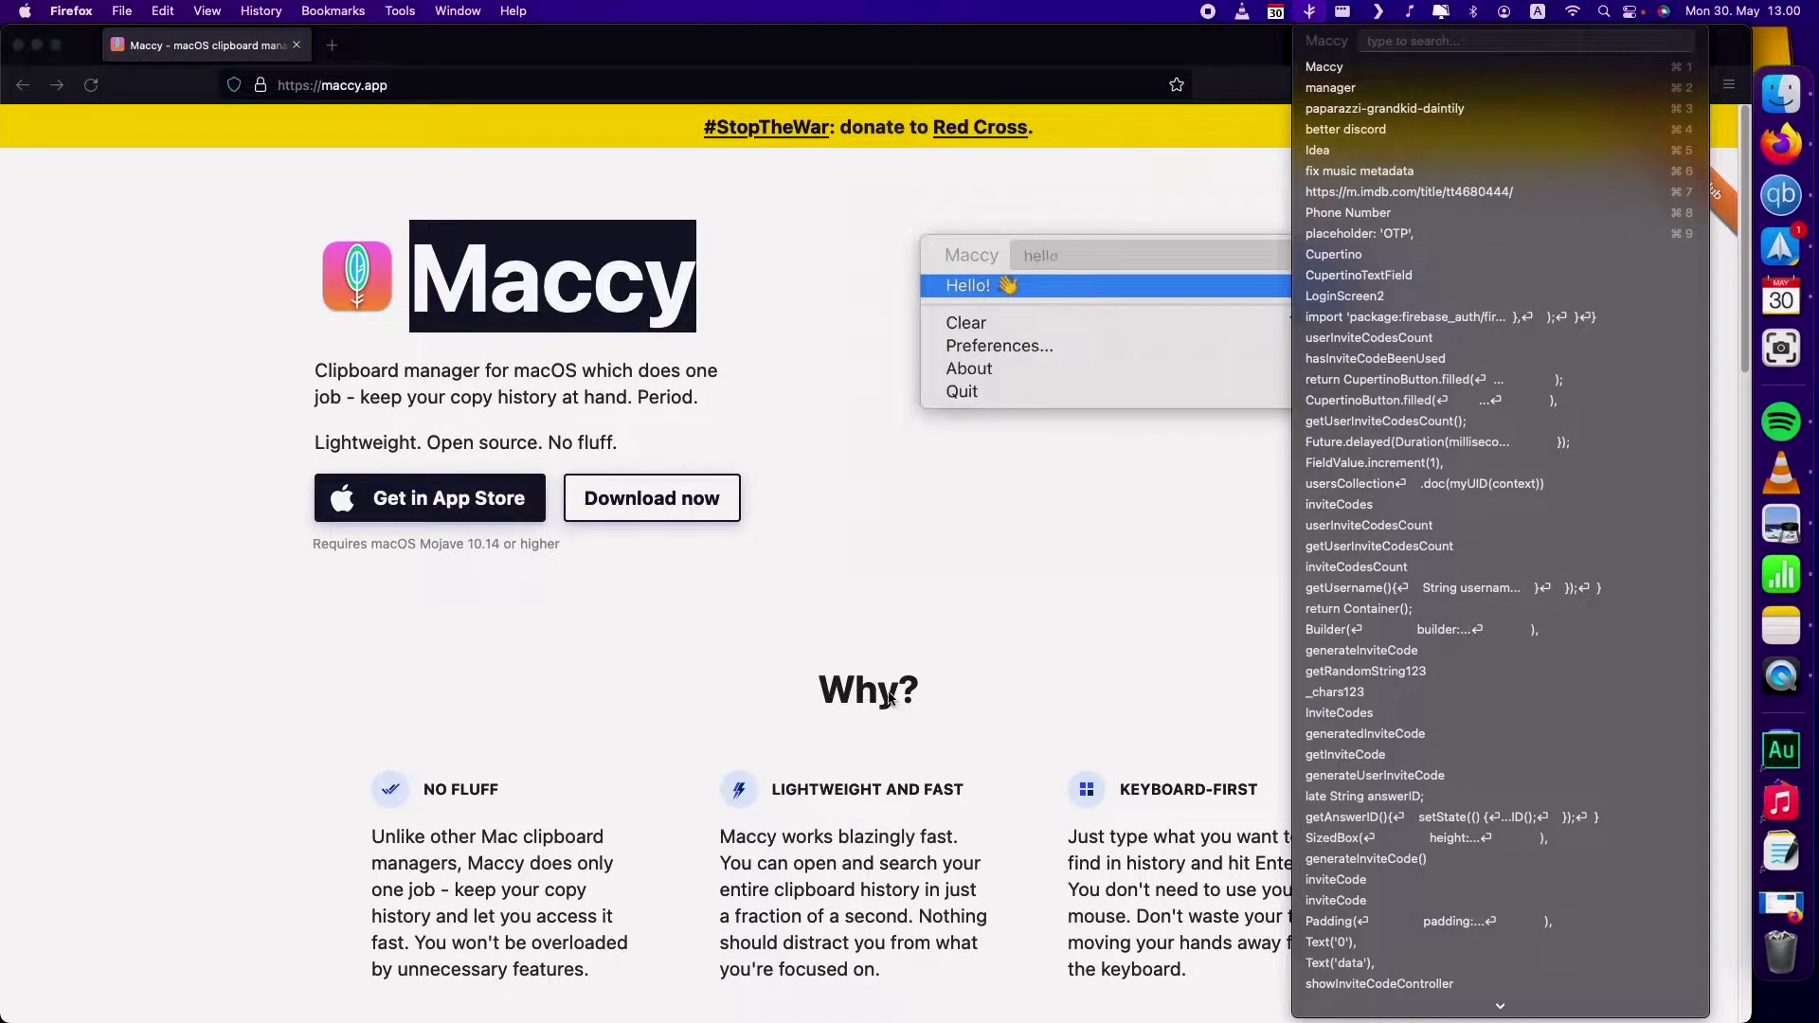
Copy the 'LIGHTWEIGHT AND FAST' heading and check it in Maccy's history.
key("Escape")
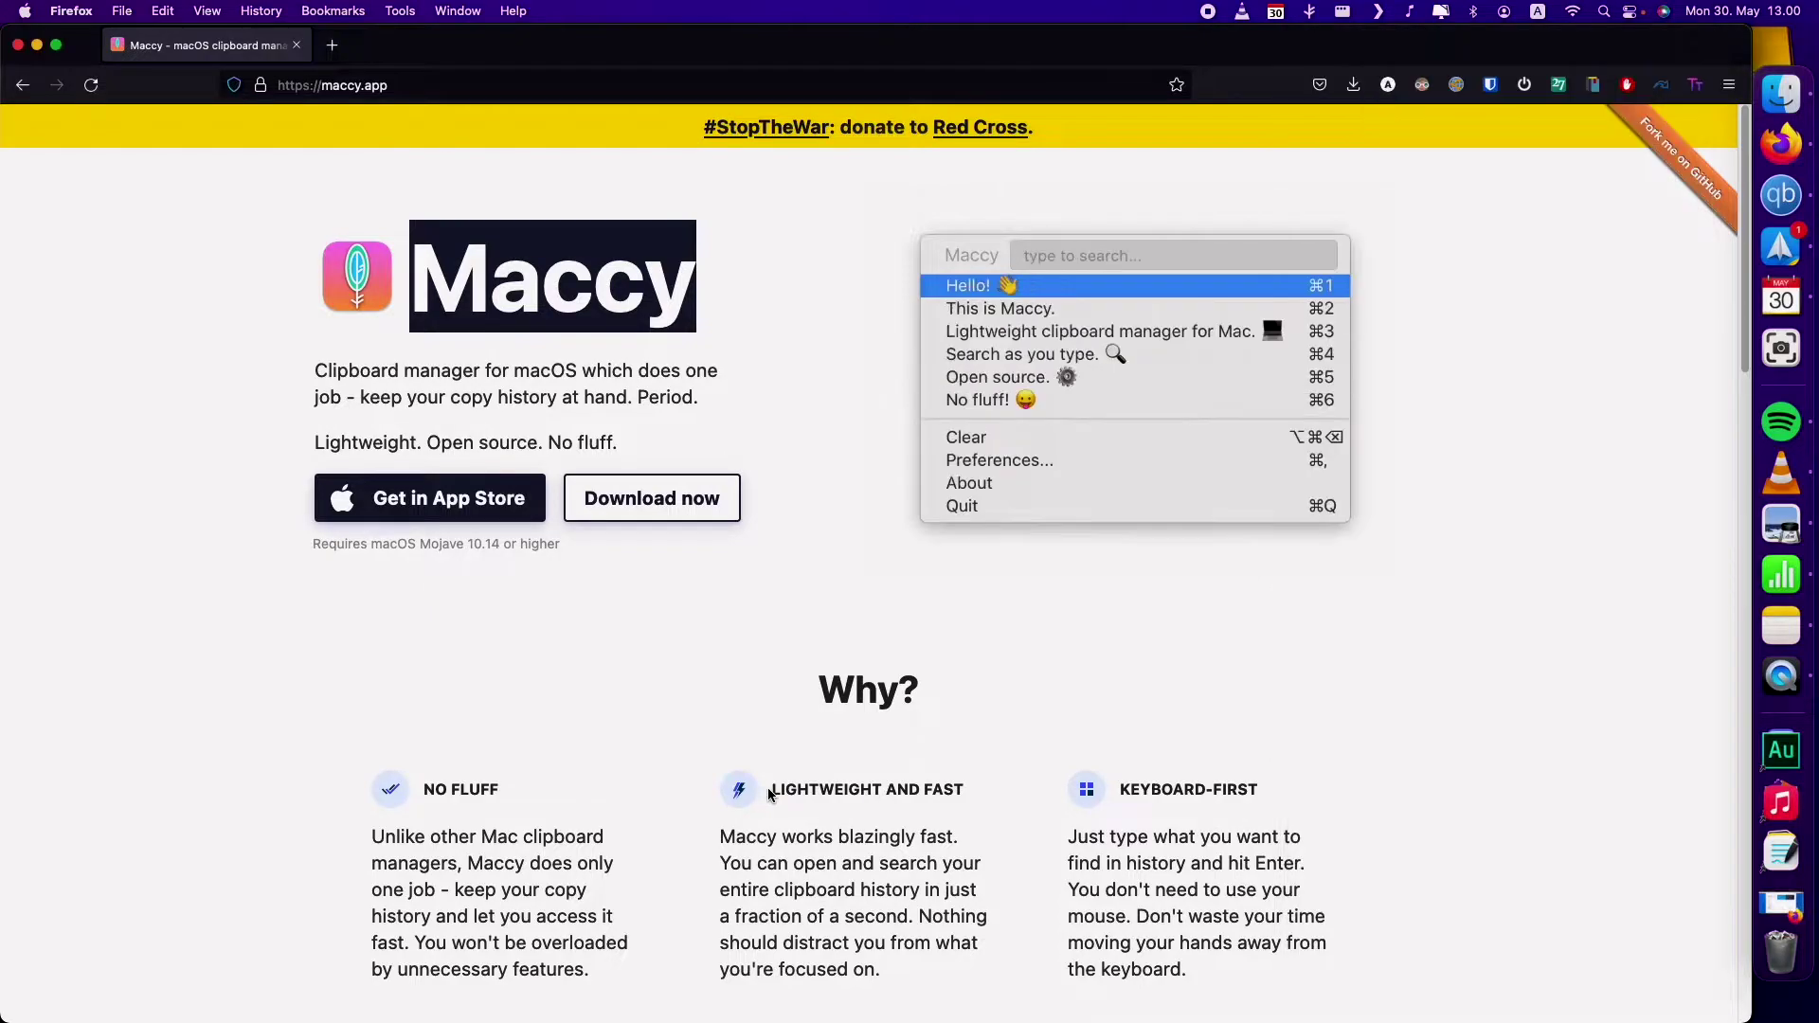
double_click(779, 789)
right_click(888, 786)
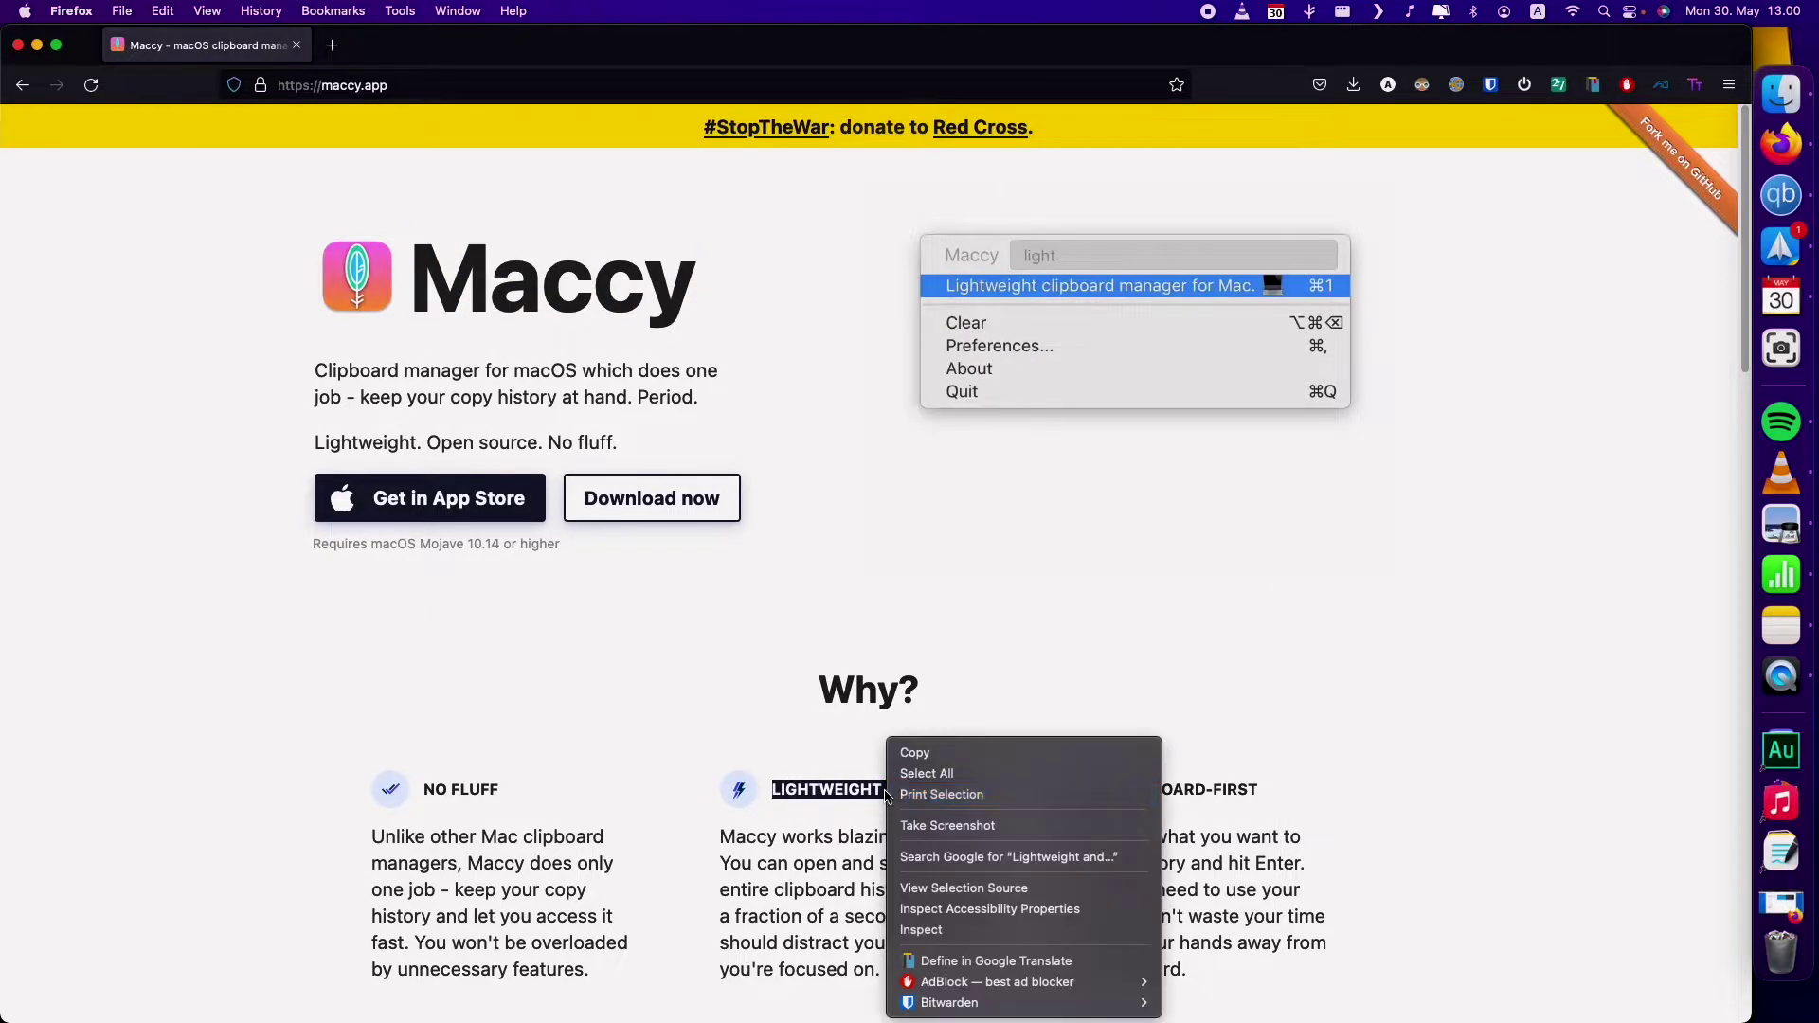
left_click(925, 753)
key("Escape")
left_click(1310, 12)
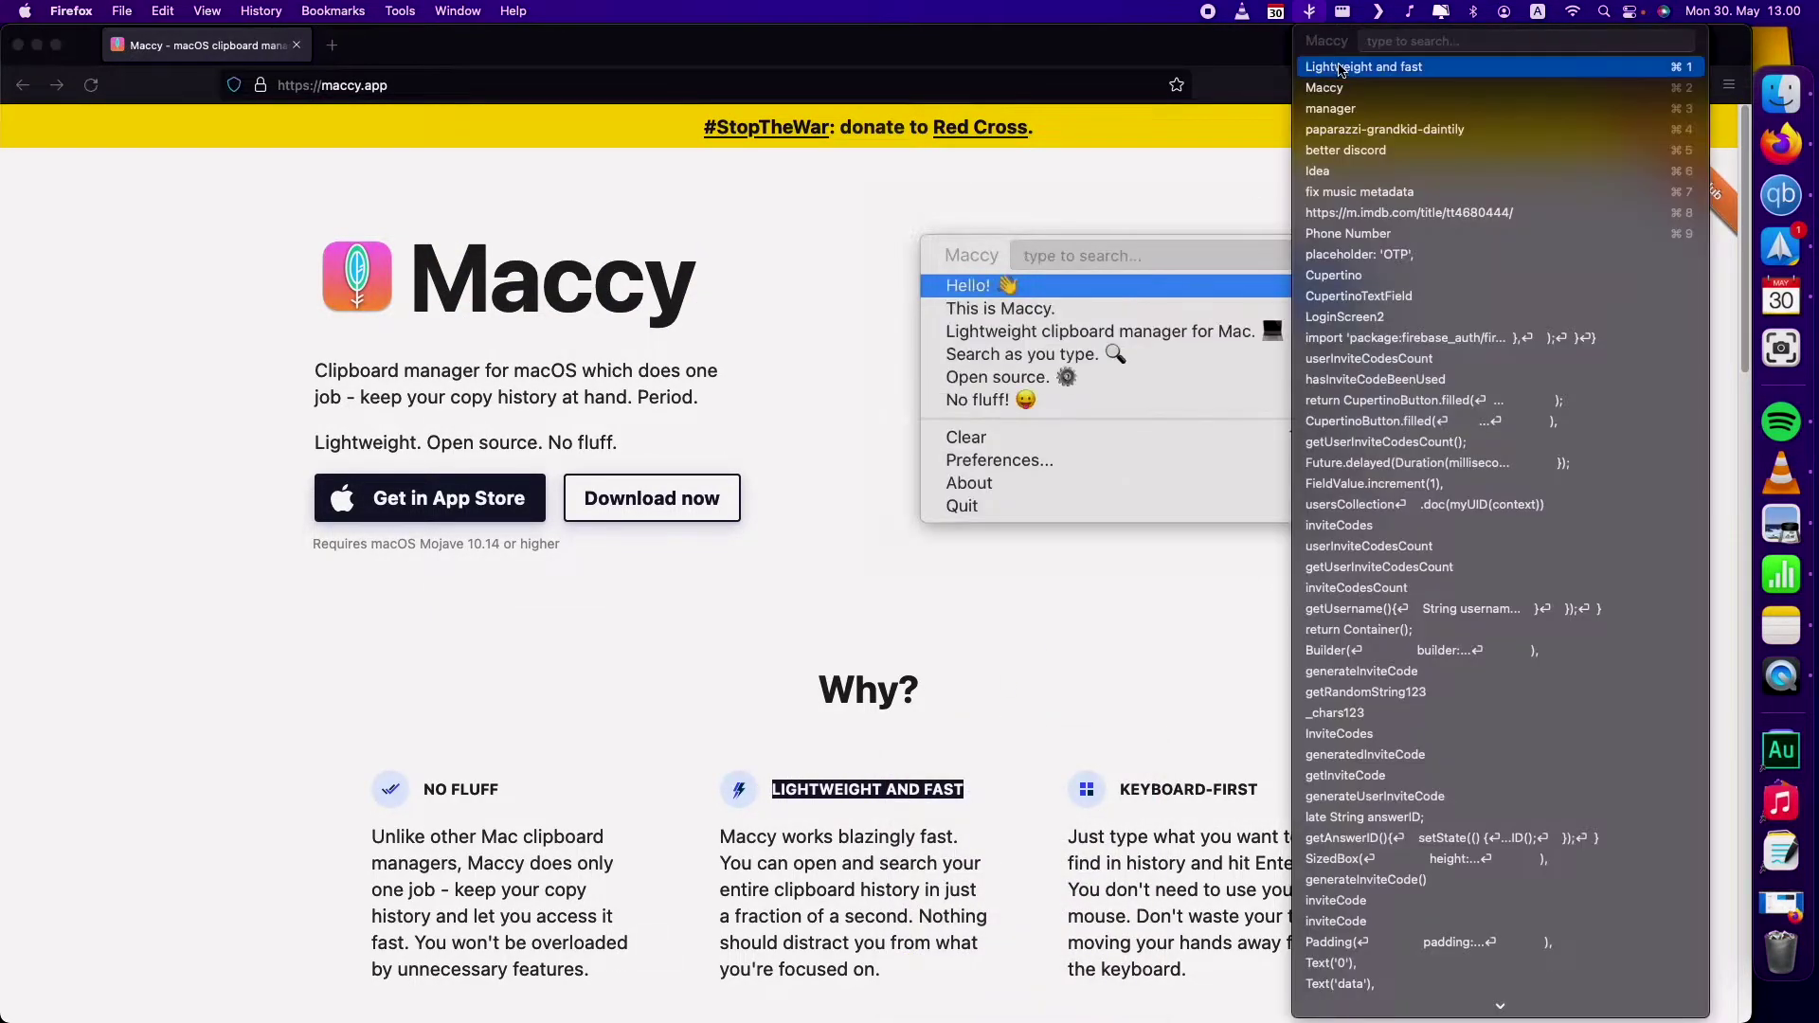
left_click(1387, 69)
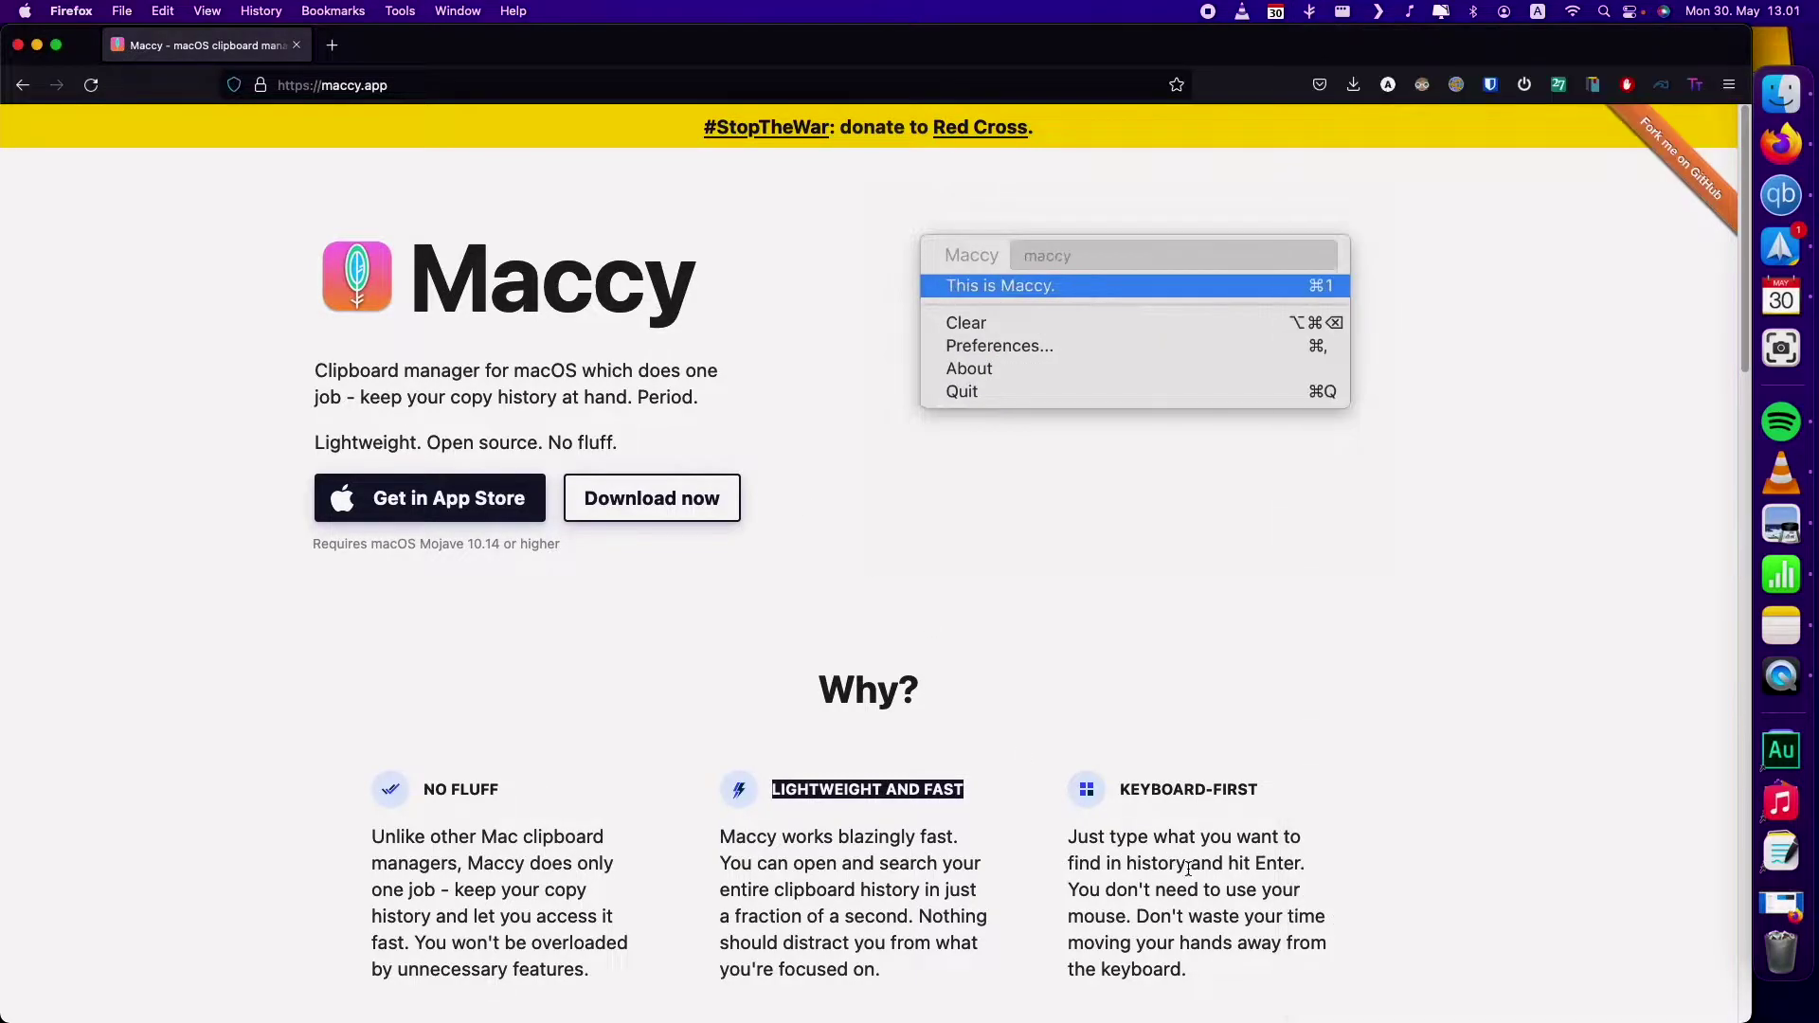
Copy the whole keyboard-first paragraph and show it in Maccy's history.
triple_click(1094, 839)
right_click(1097, 839)
left_click(1136, 742)
left_click(1310, 11)
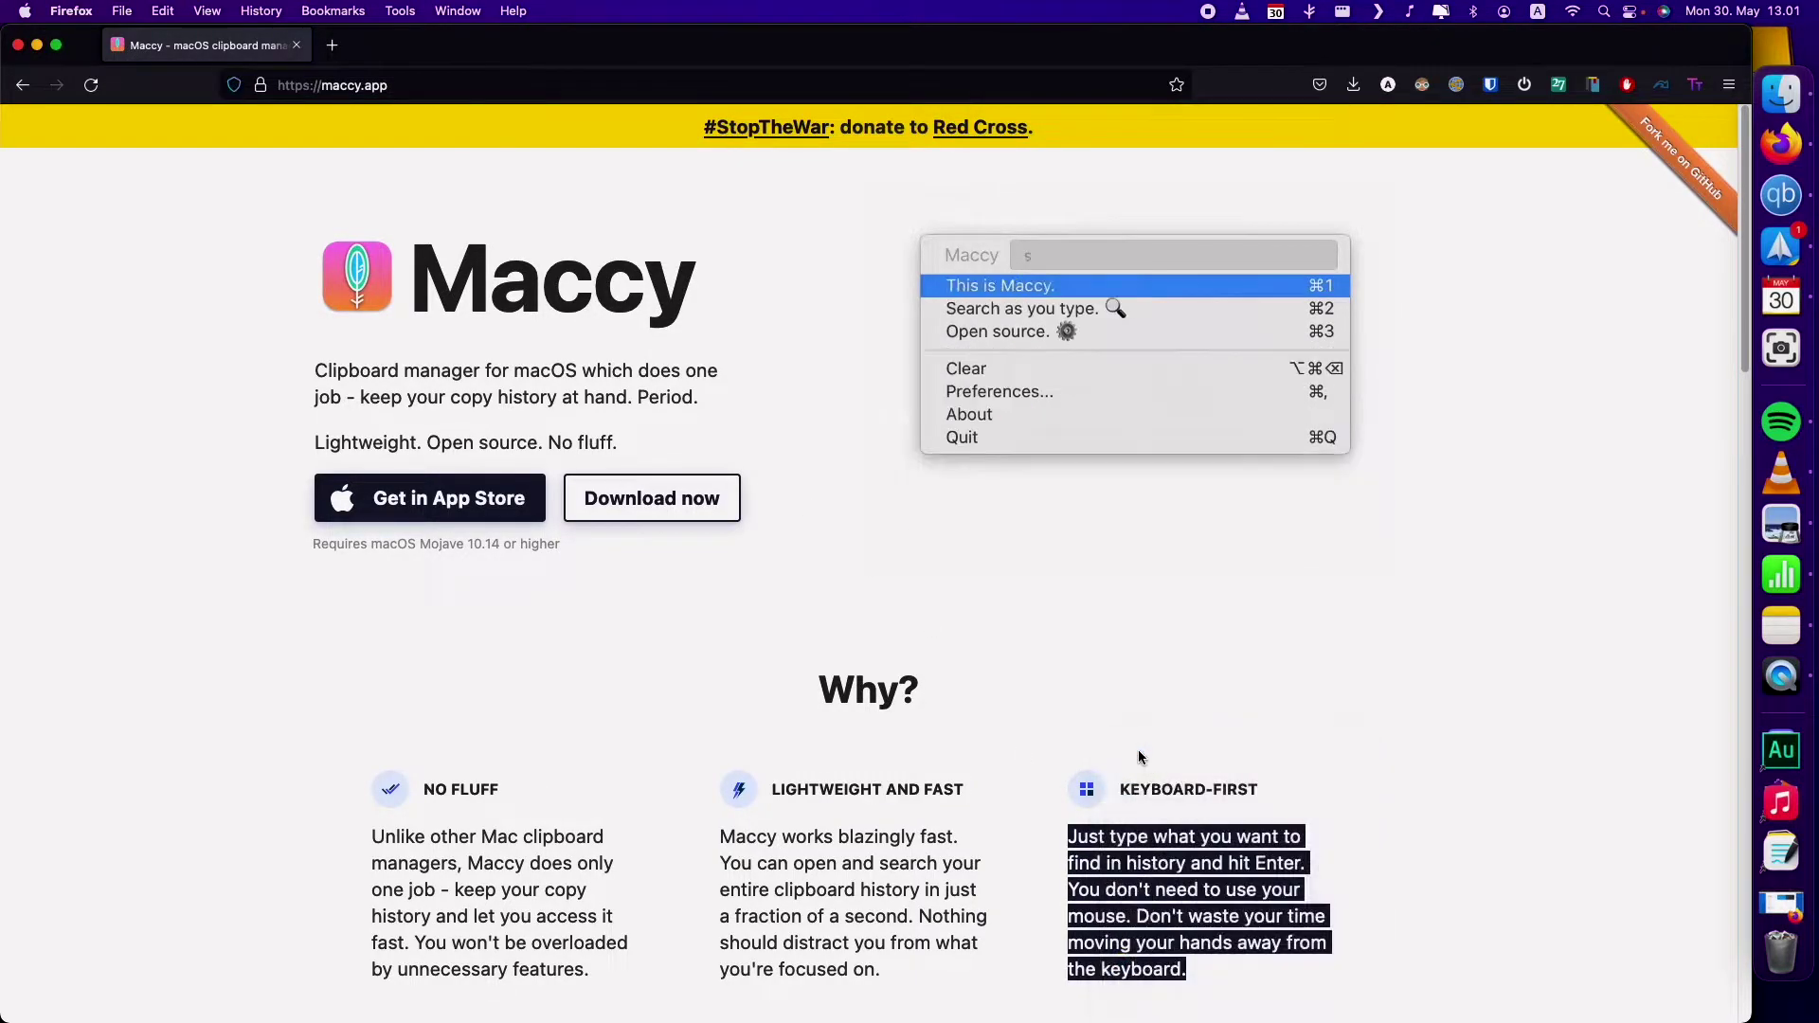
left_click(1304, 10)
mouse_move(1455, 68)
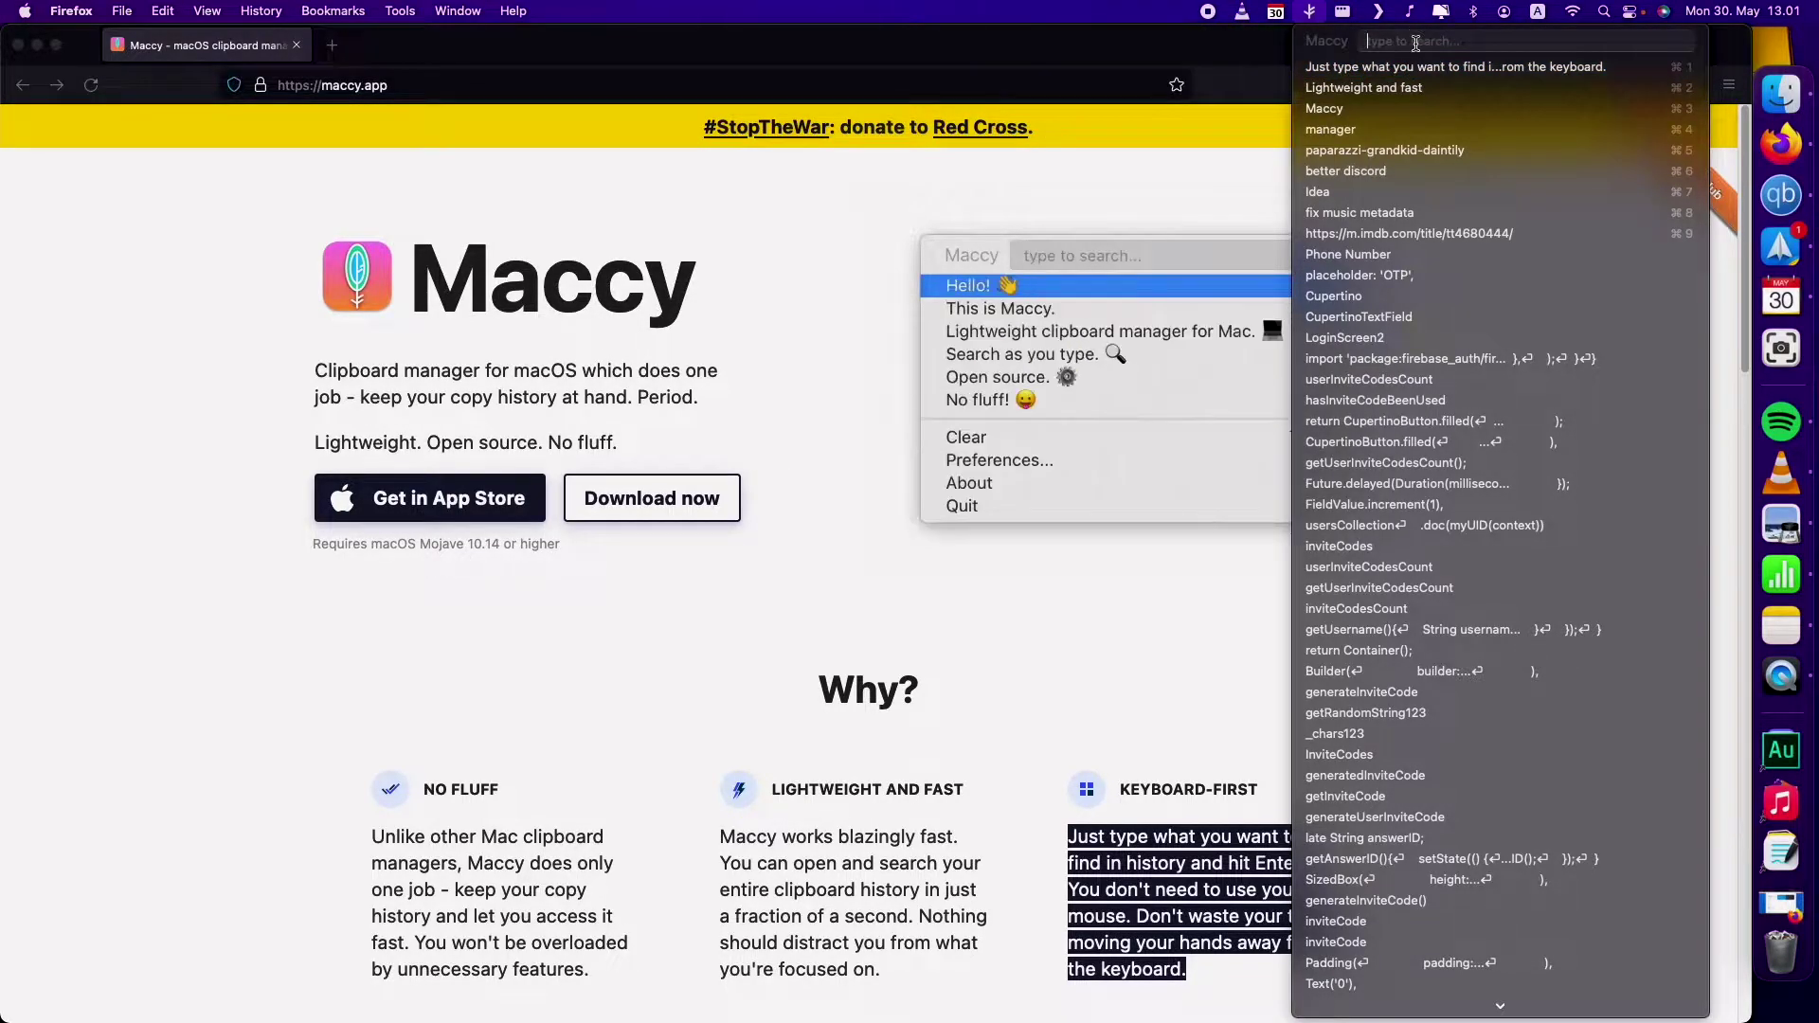
type("ma")
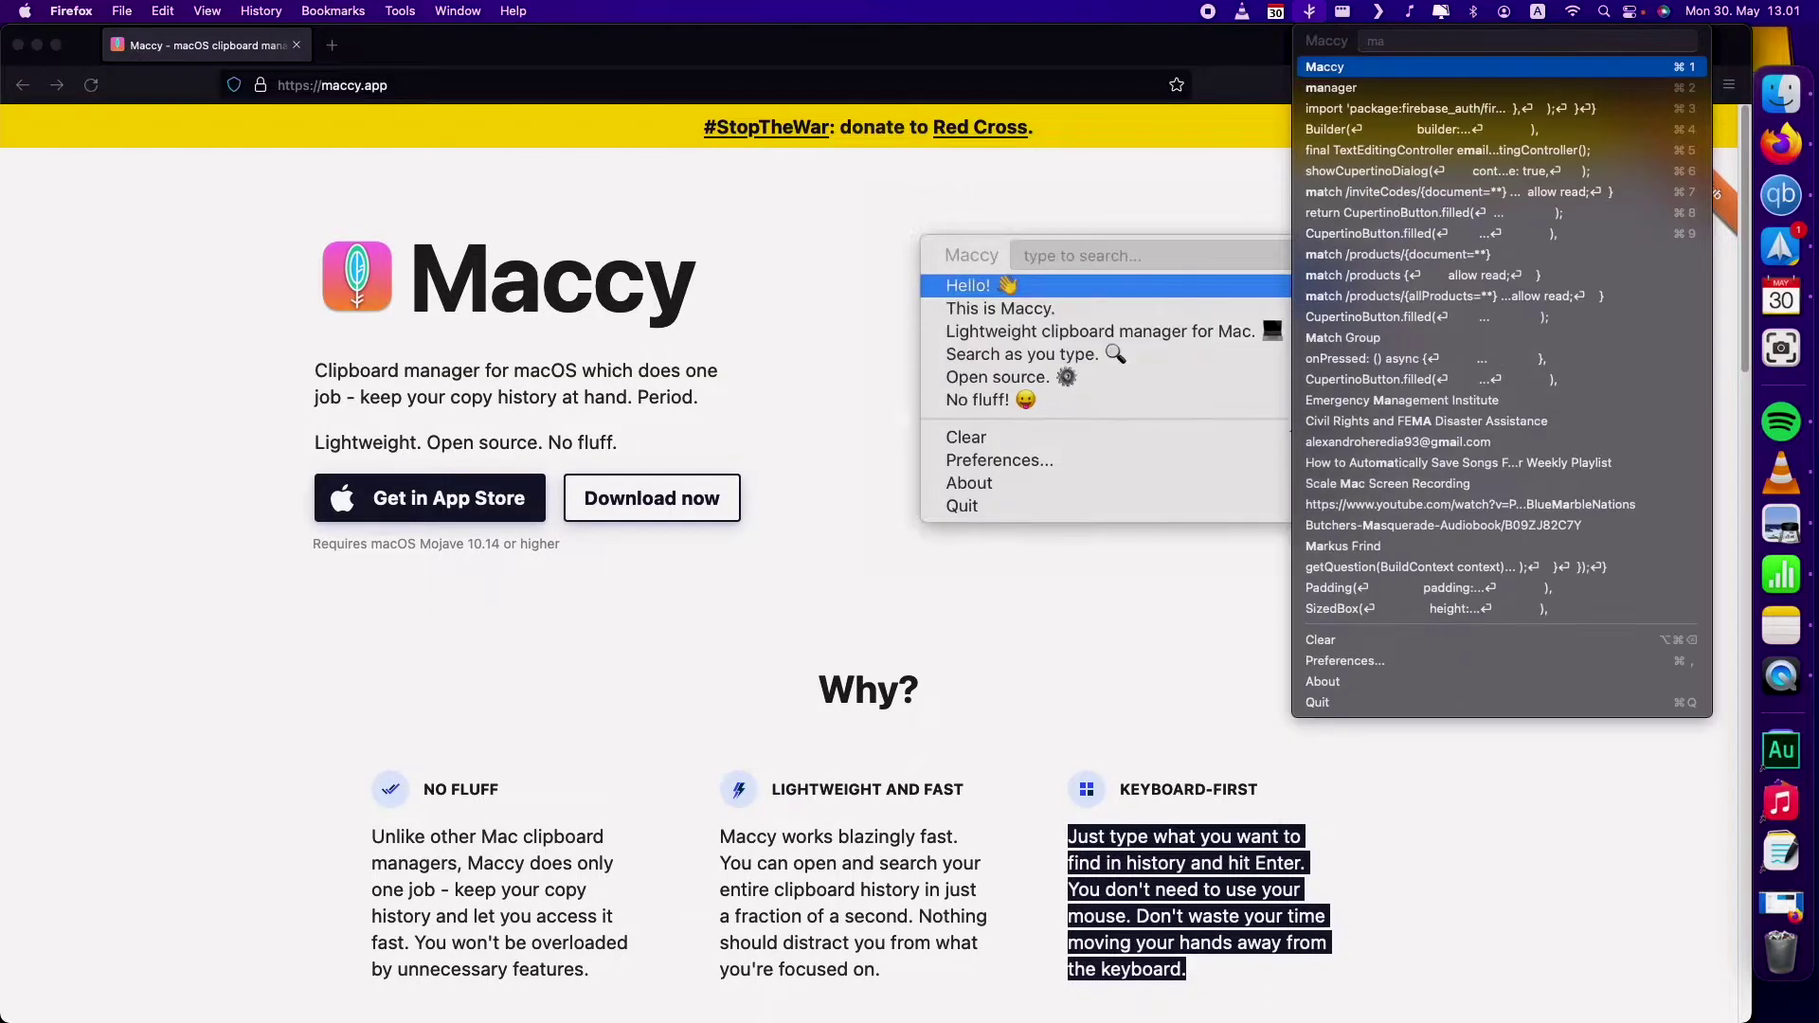
type("cc")
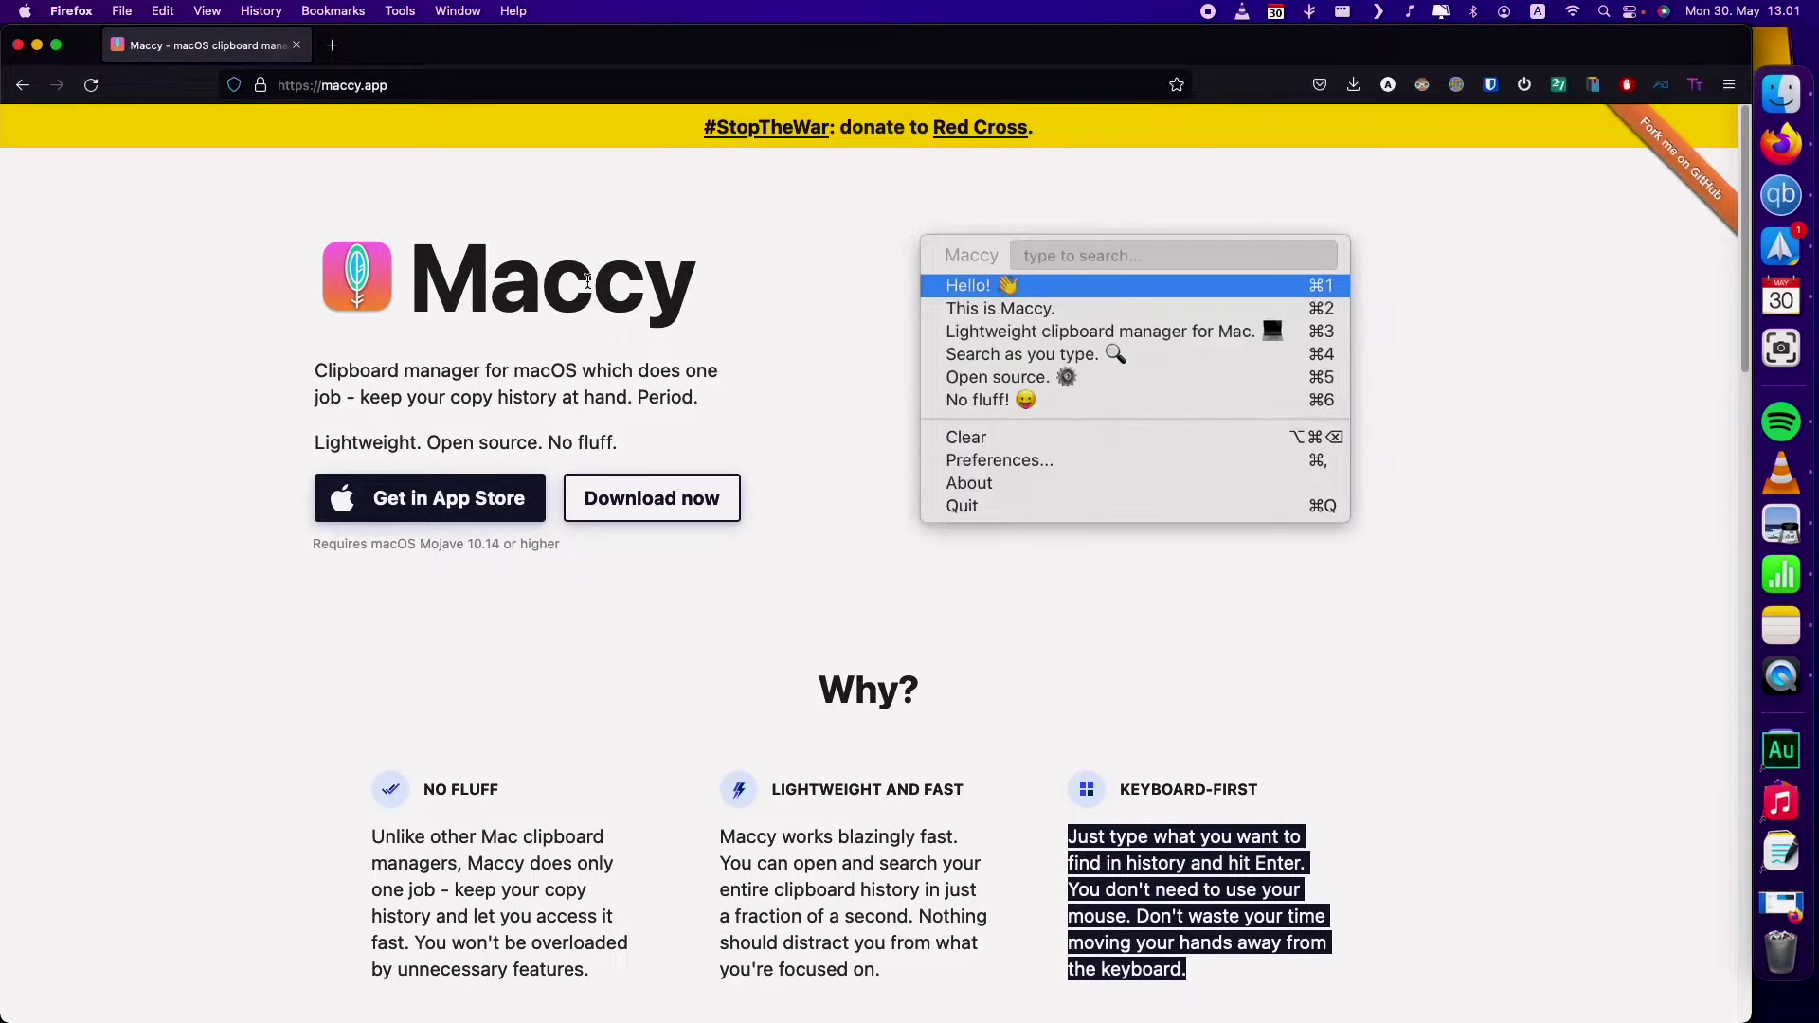
double_click(582, 279)
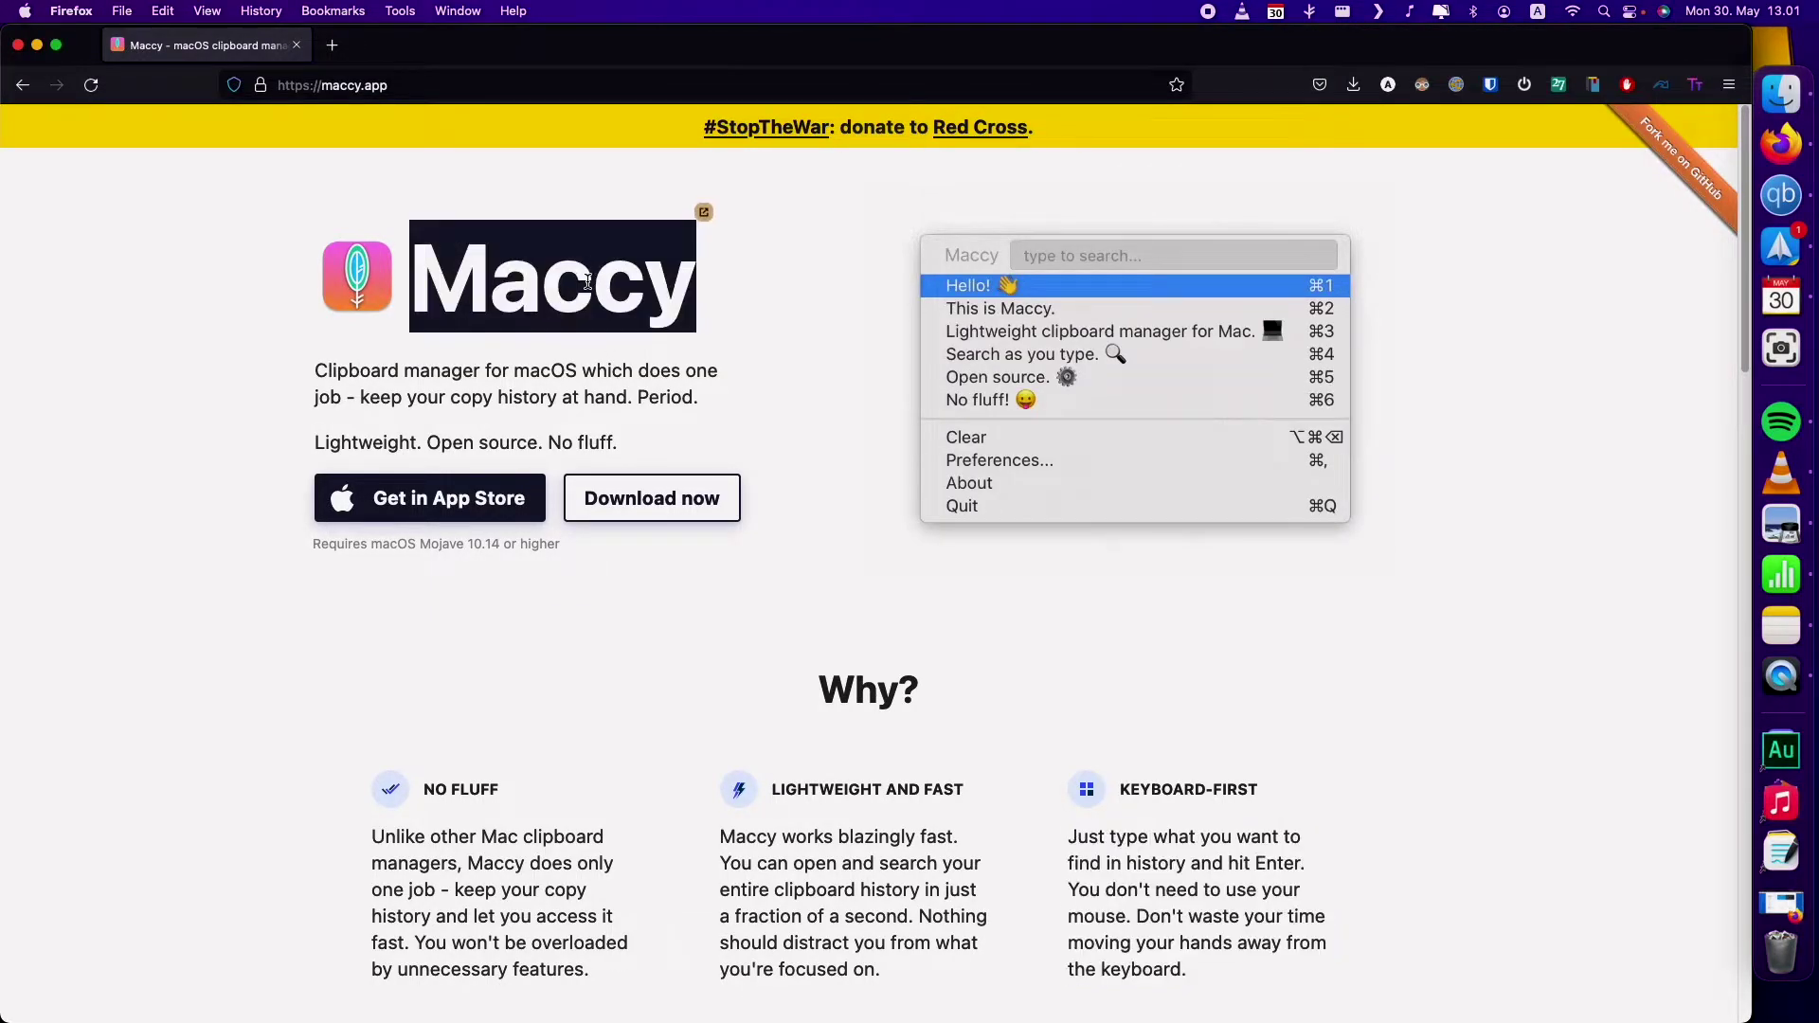
left_click(658, 392)
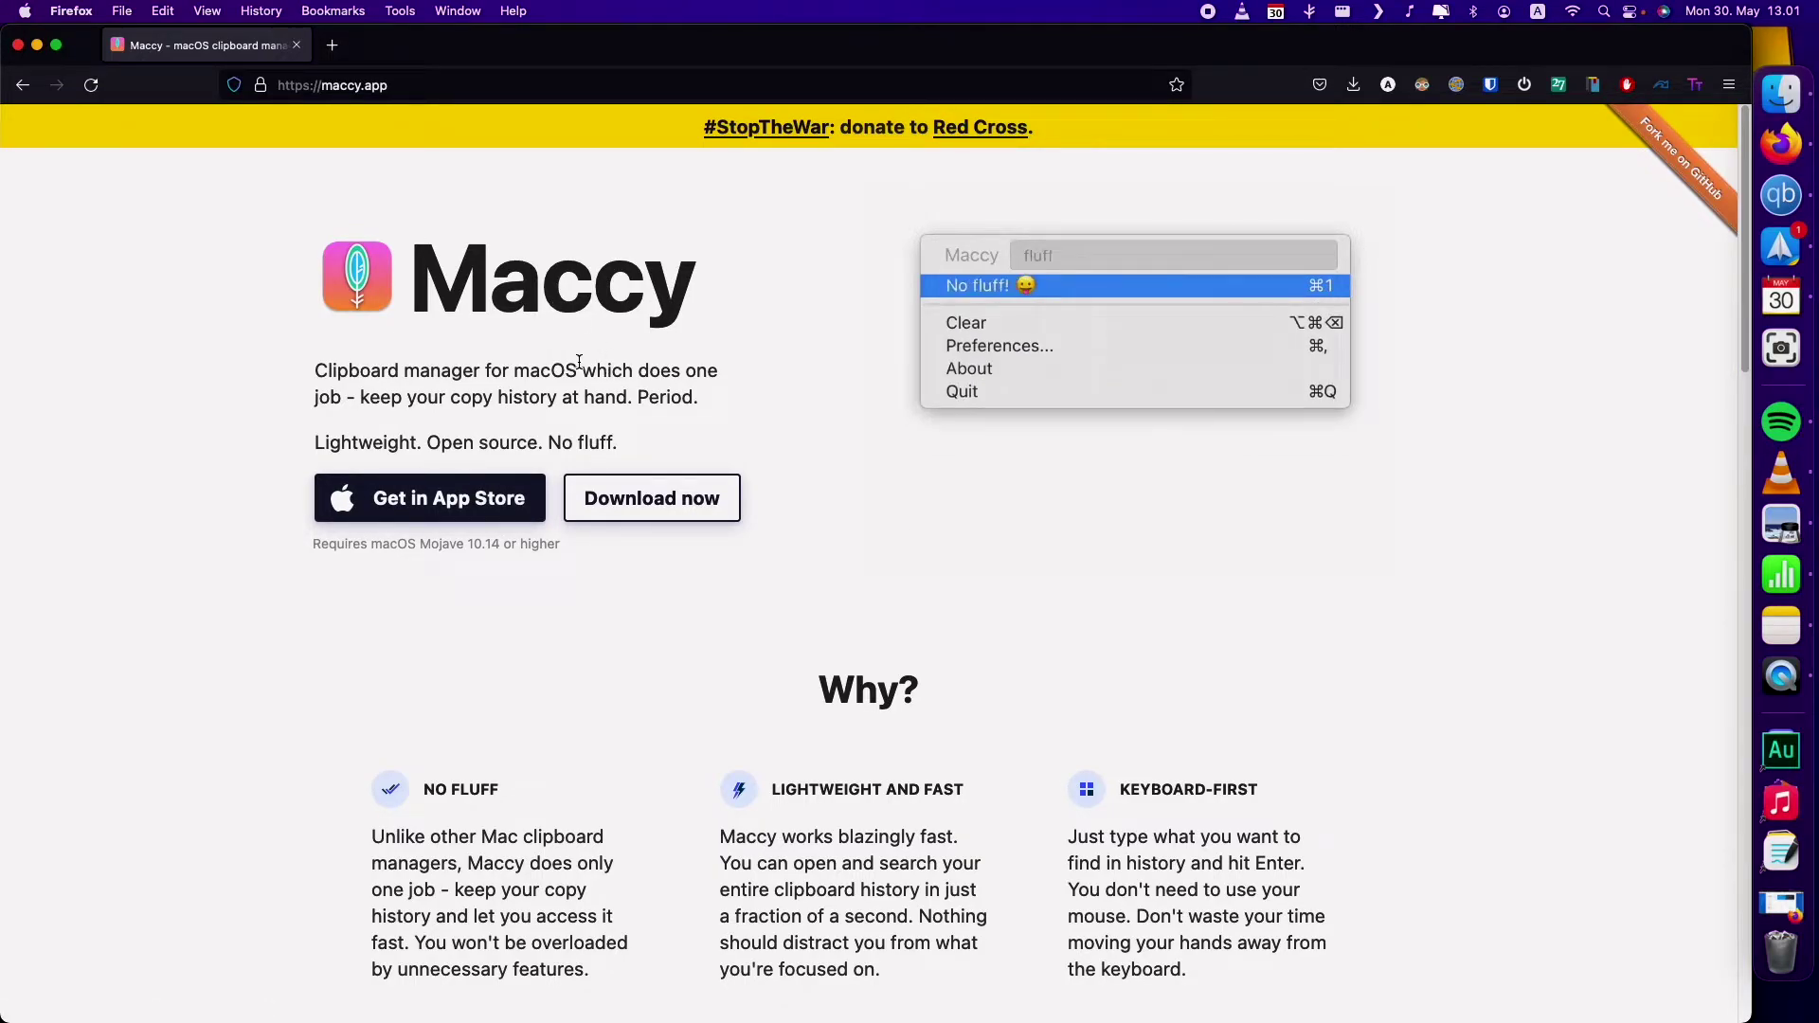
On Maccy's download page, enter a fair price of 0 and submit 'I want this!'.
left_click(671, 501)
scroll(983, 422, "down", 5)
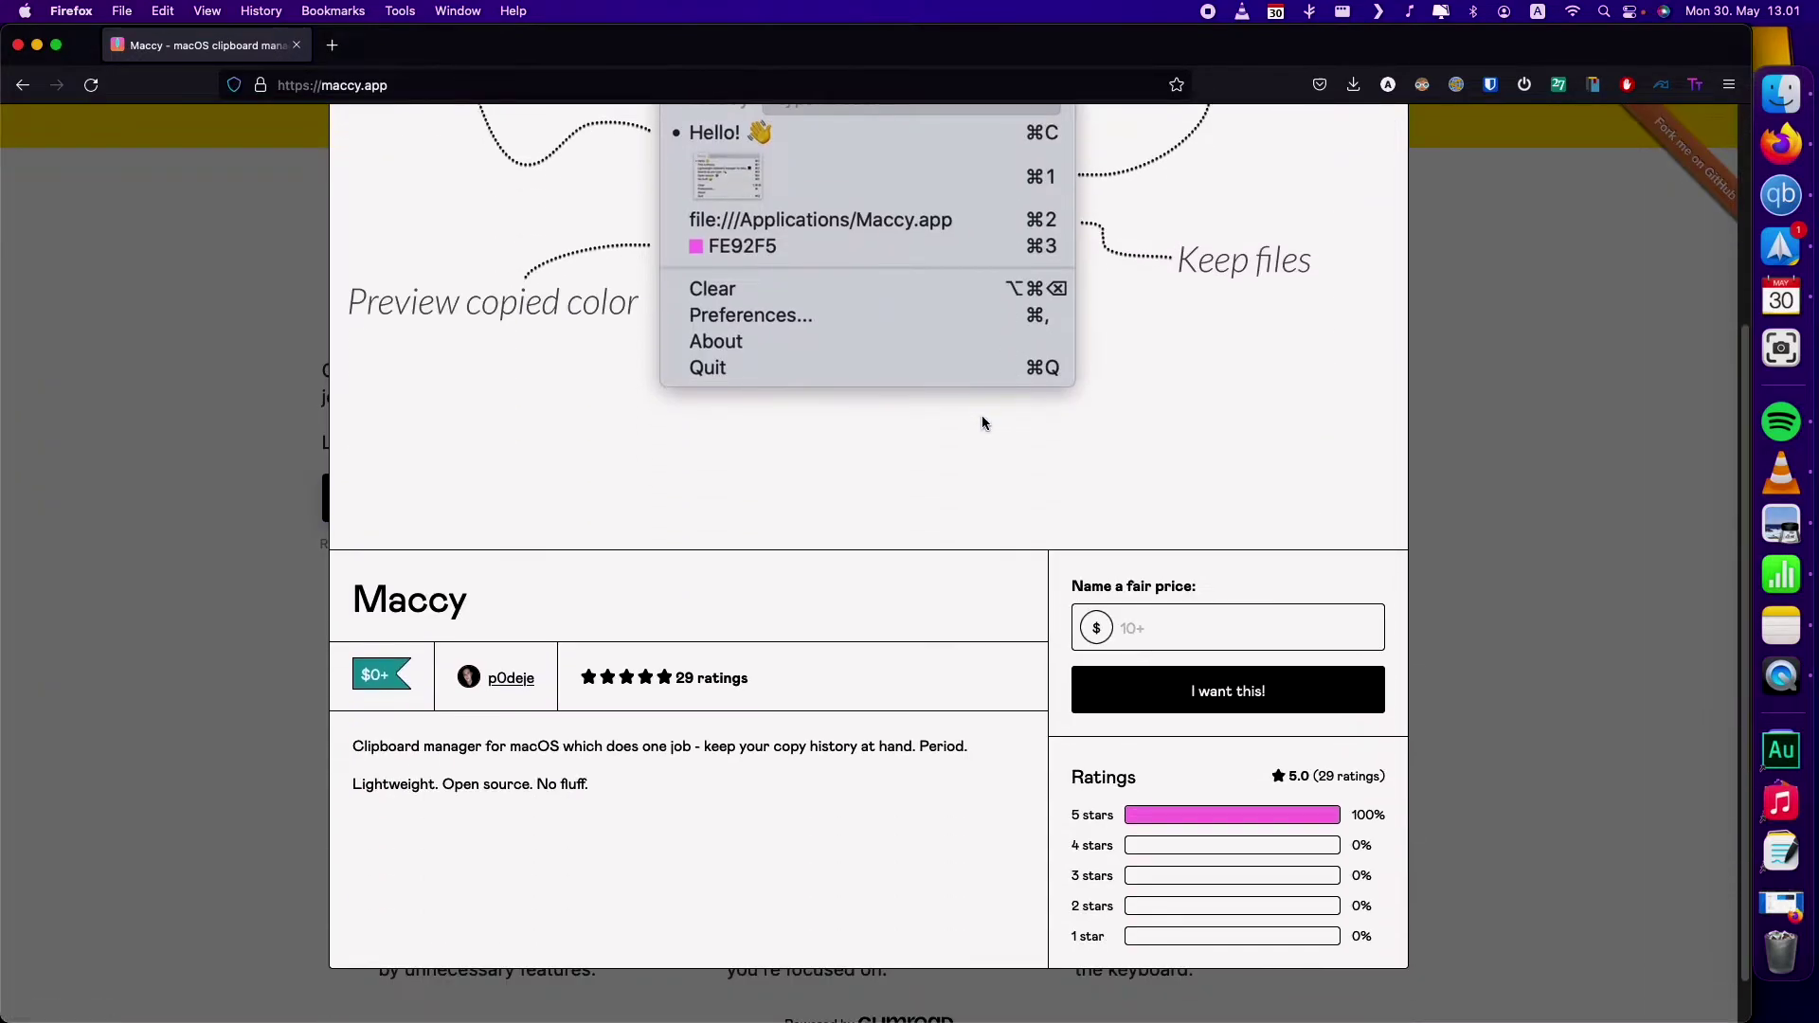
left_click(1213, 625)
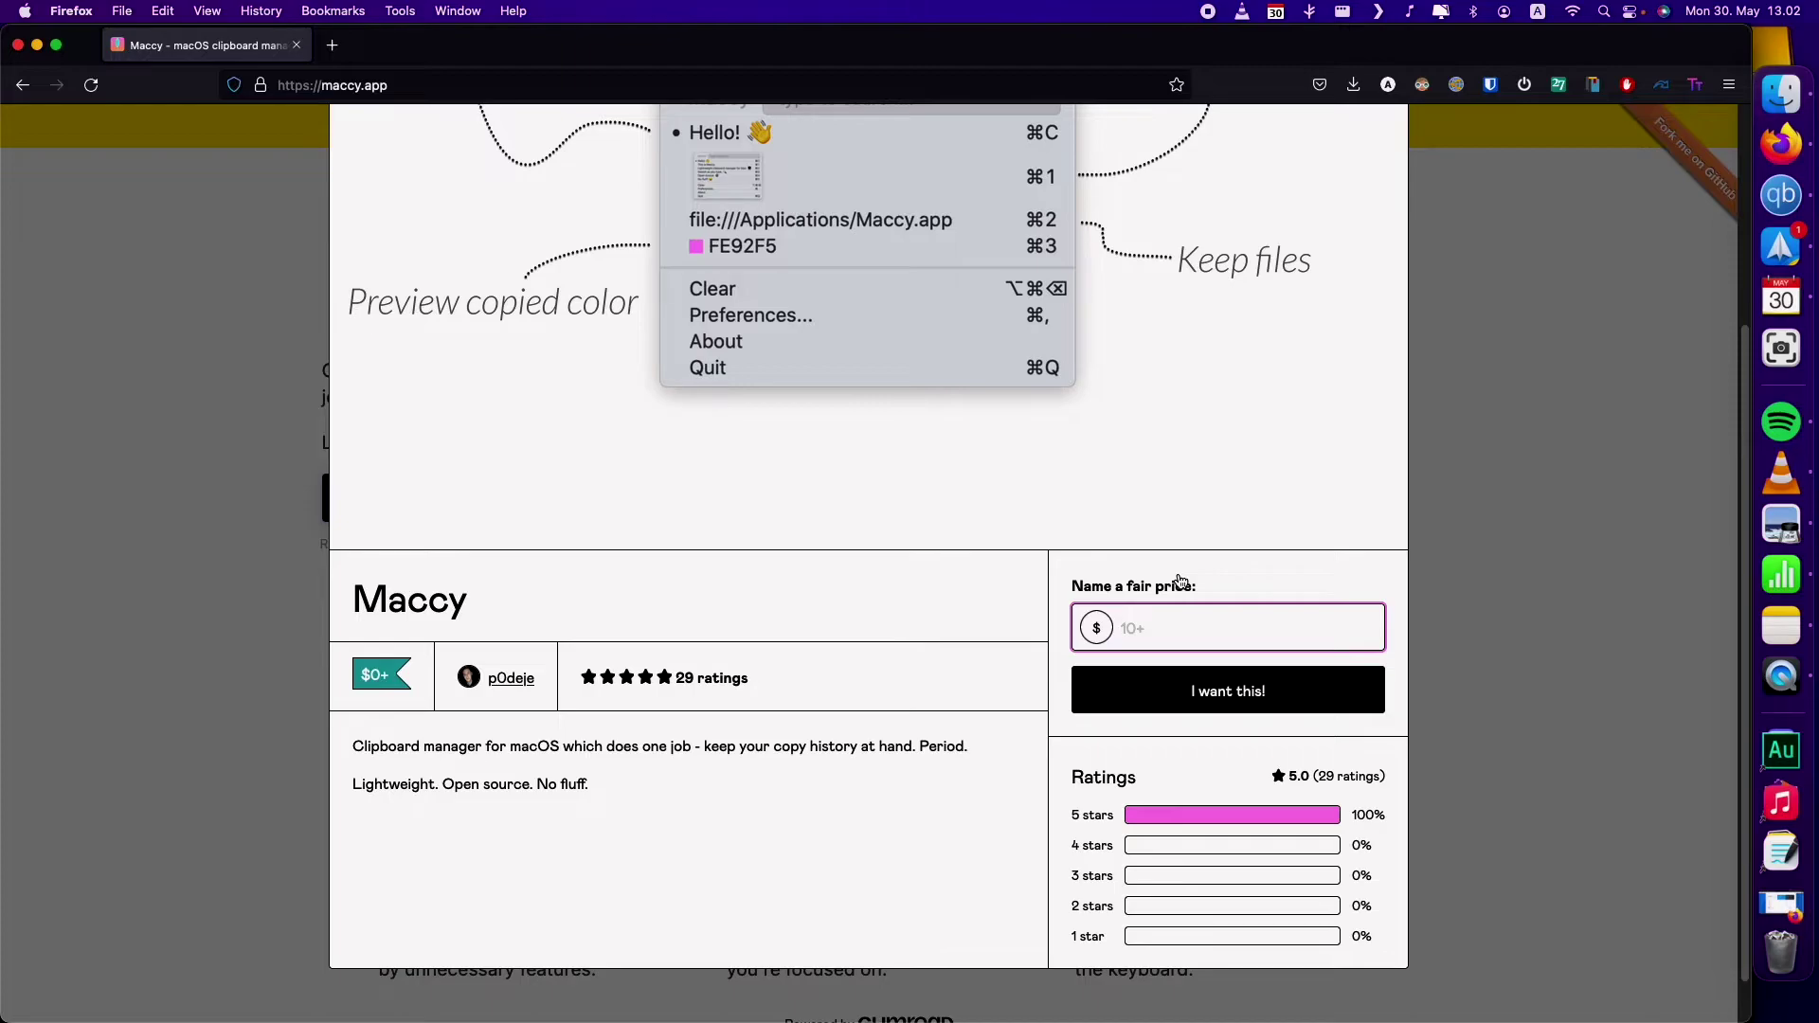
type("0")
left_click(1205, 691)
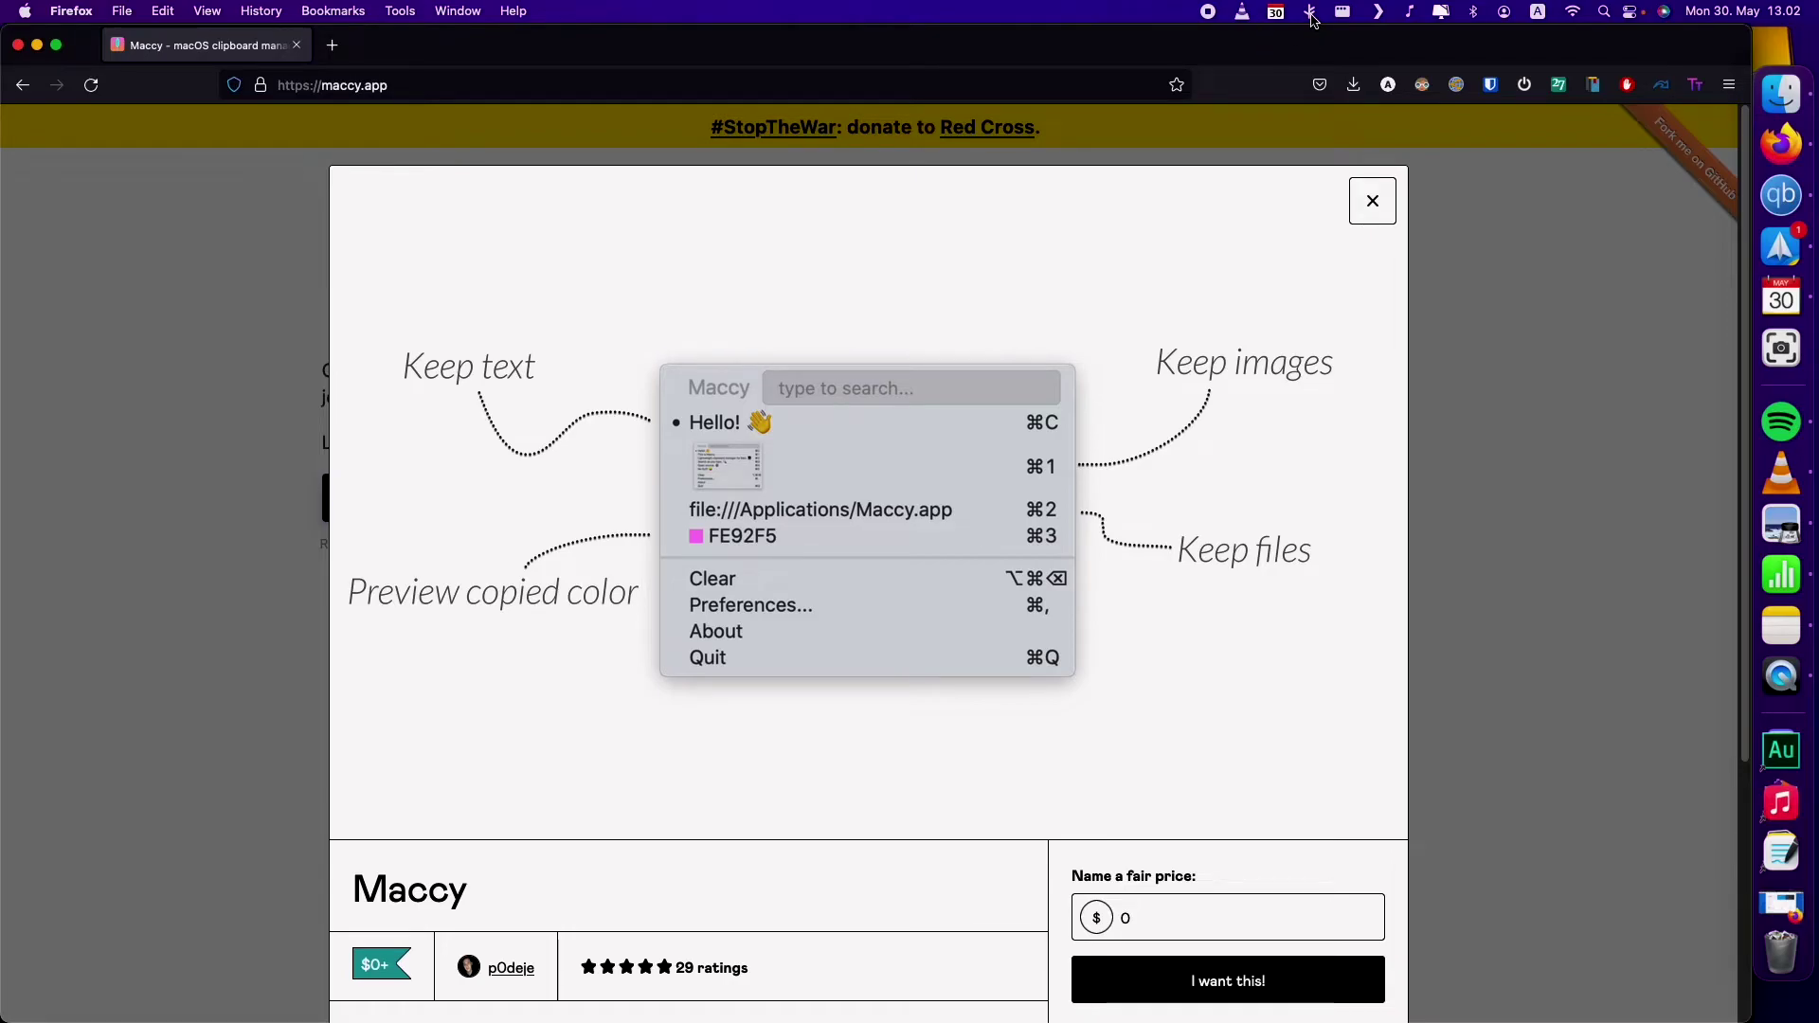
left_click(1312, 14)
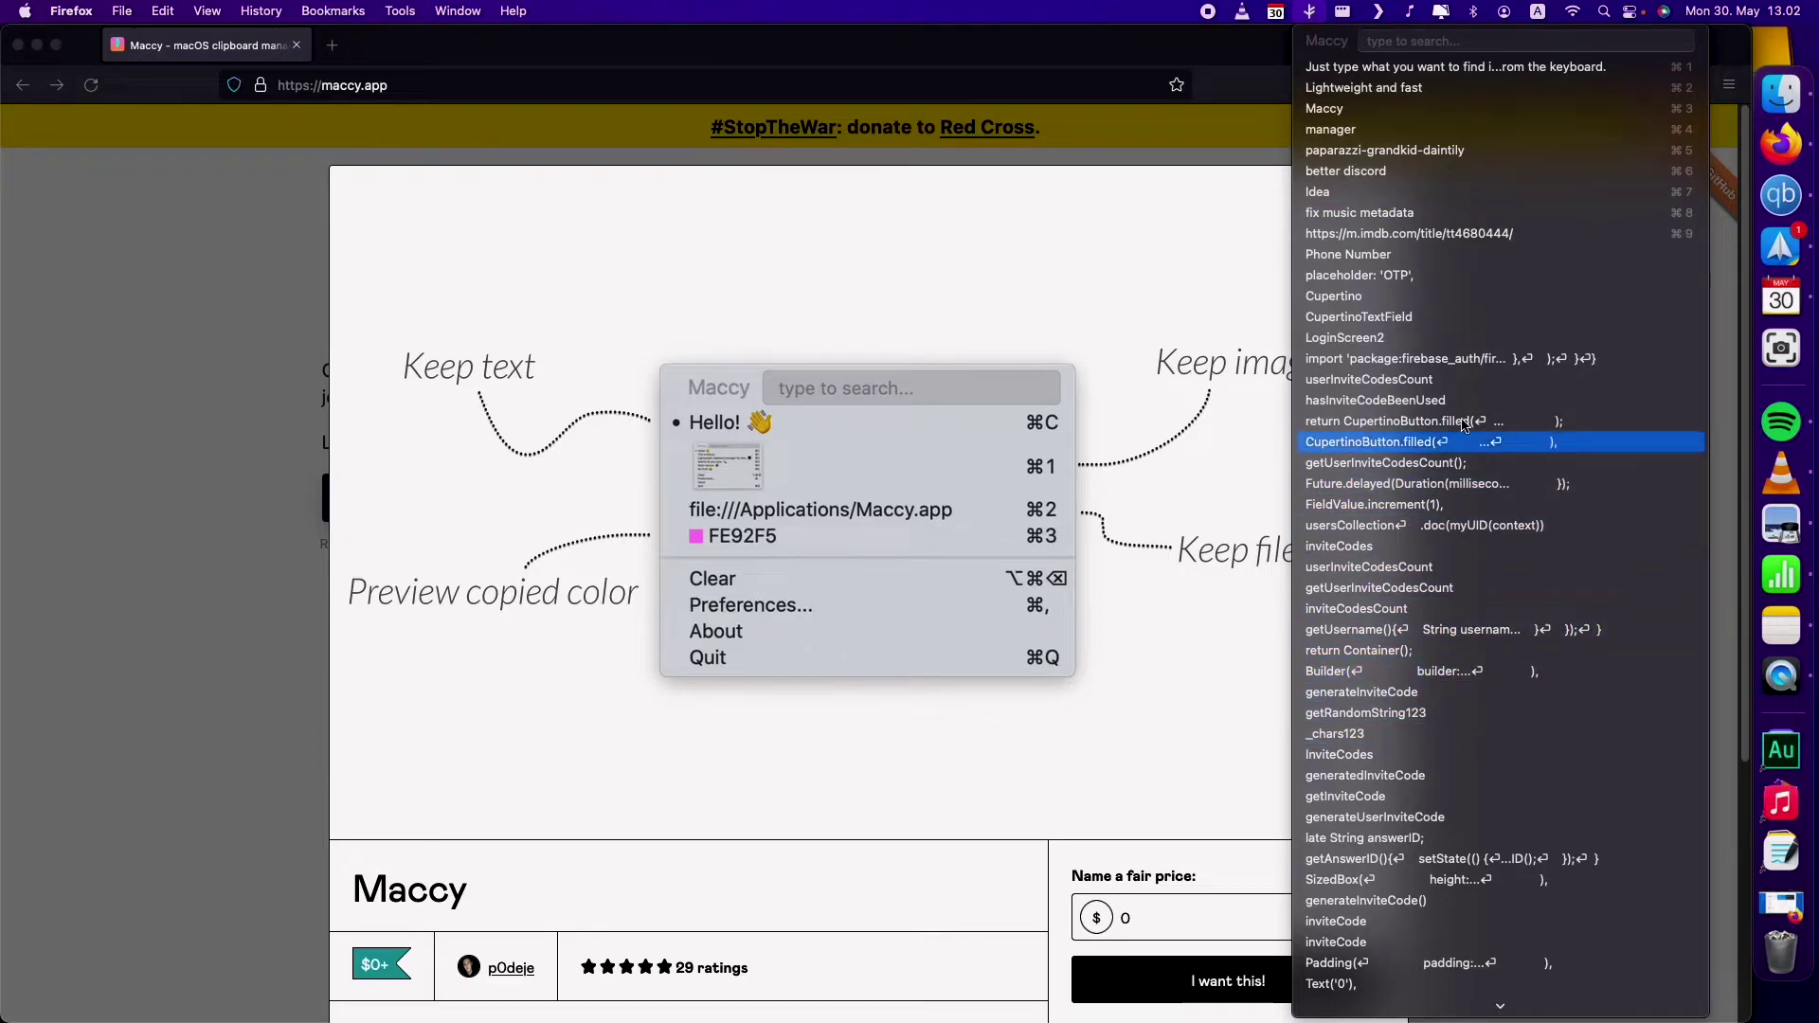
scroll(1400, 284, "down", 10)
scroll(1400, 283, "down", 10)
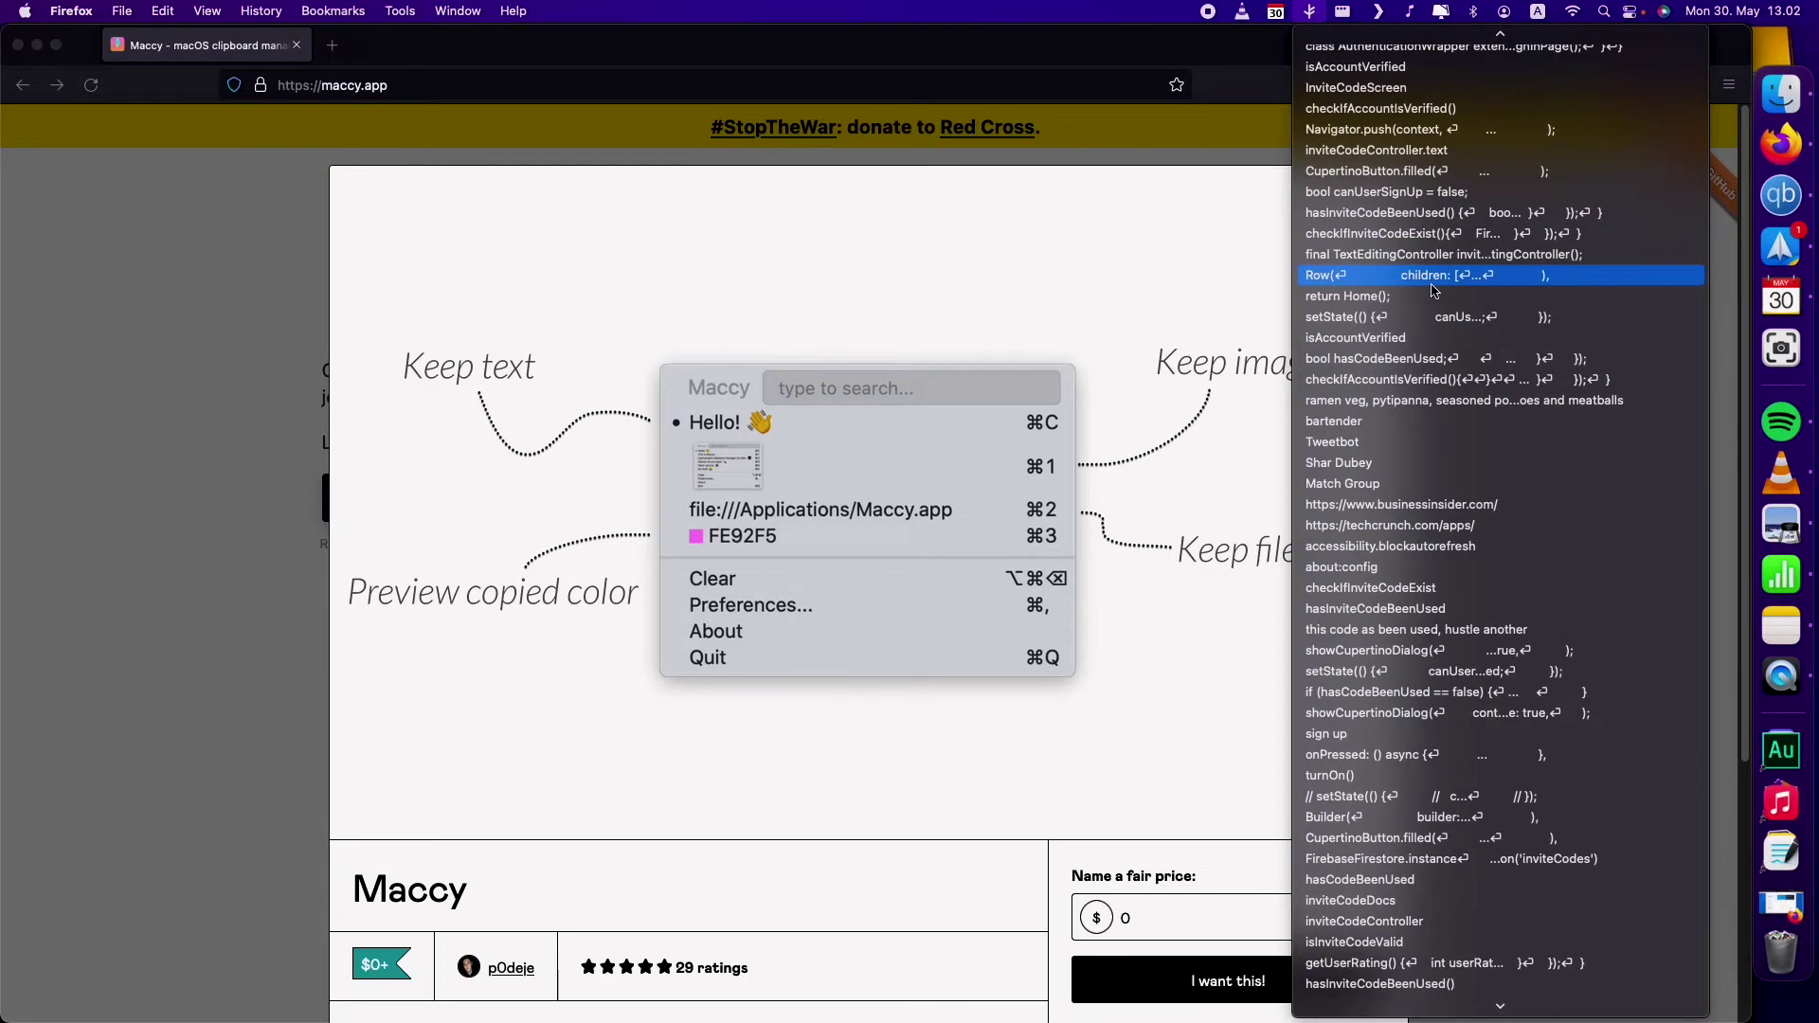
scroll(1399, 213, "up", 20)
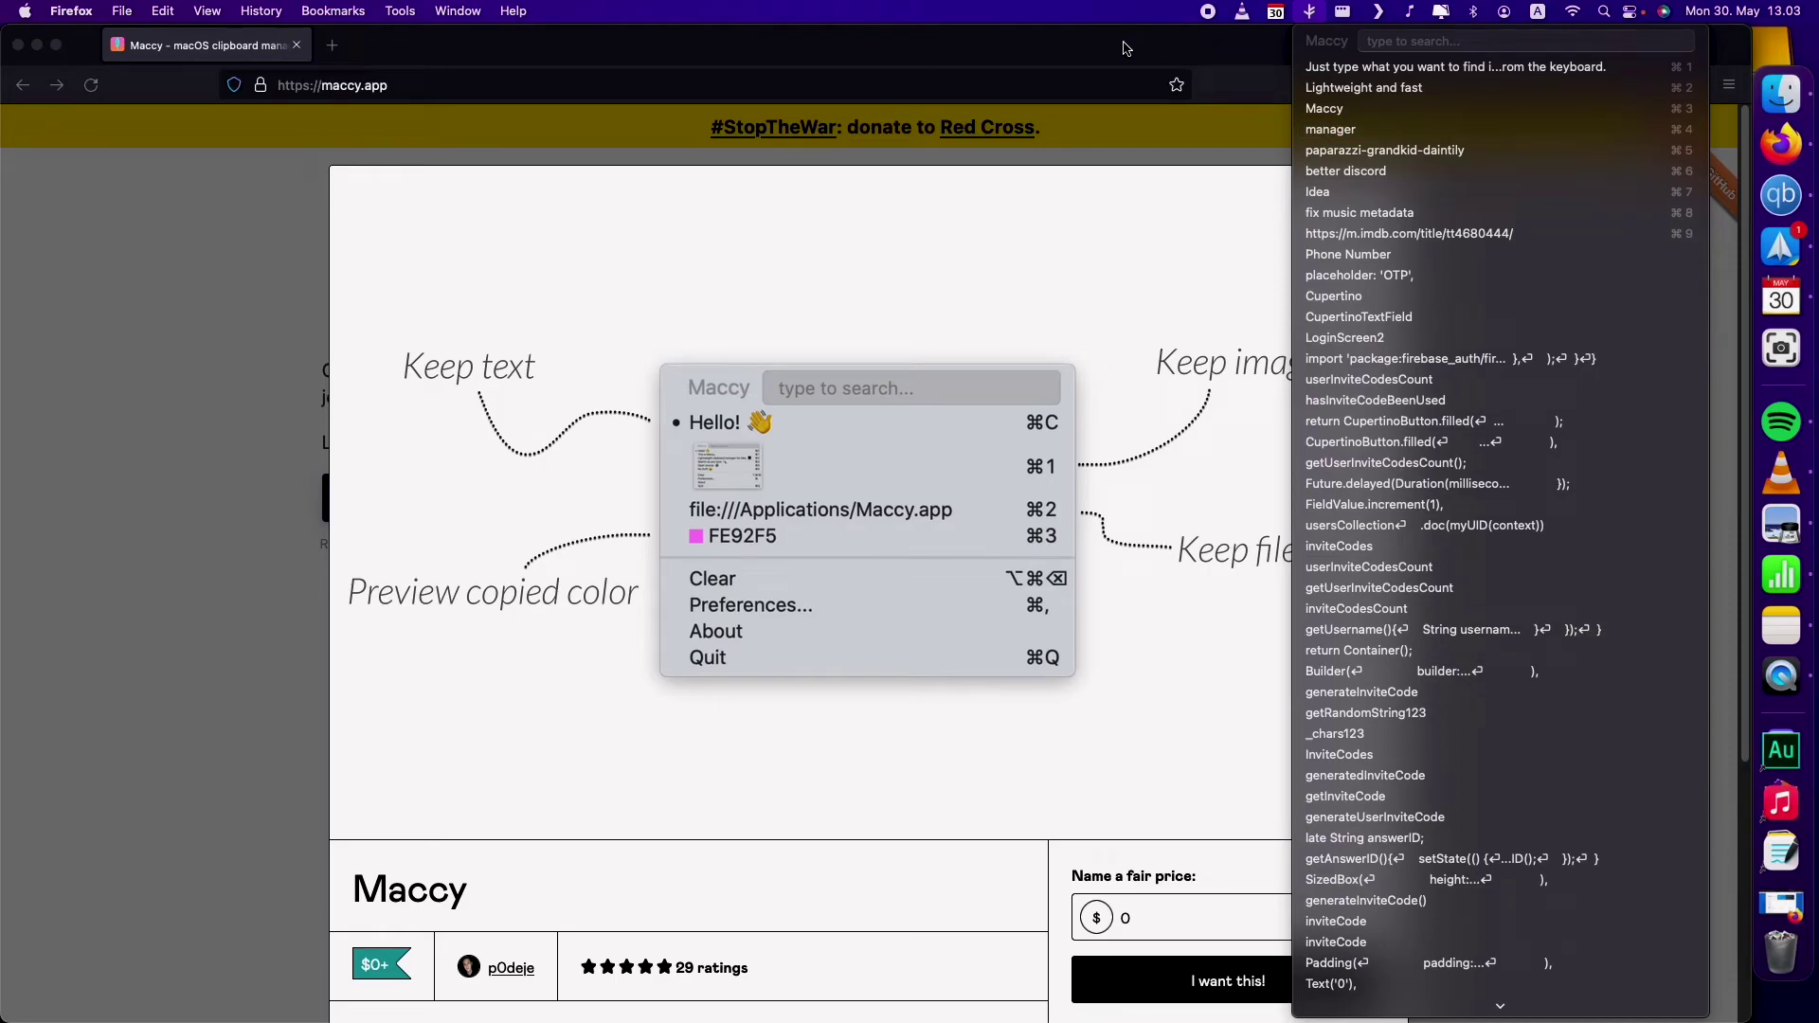
left_click(1124, 47)
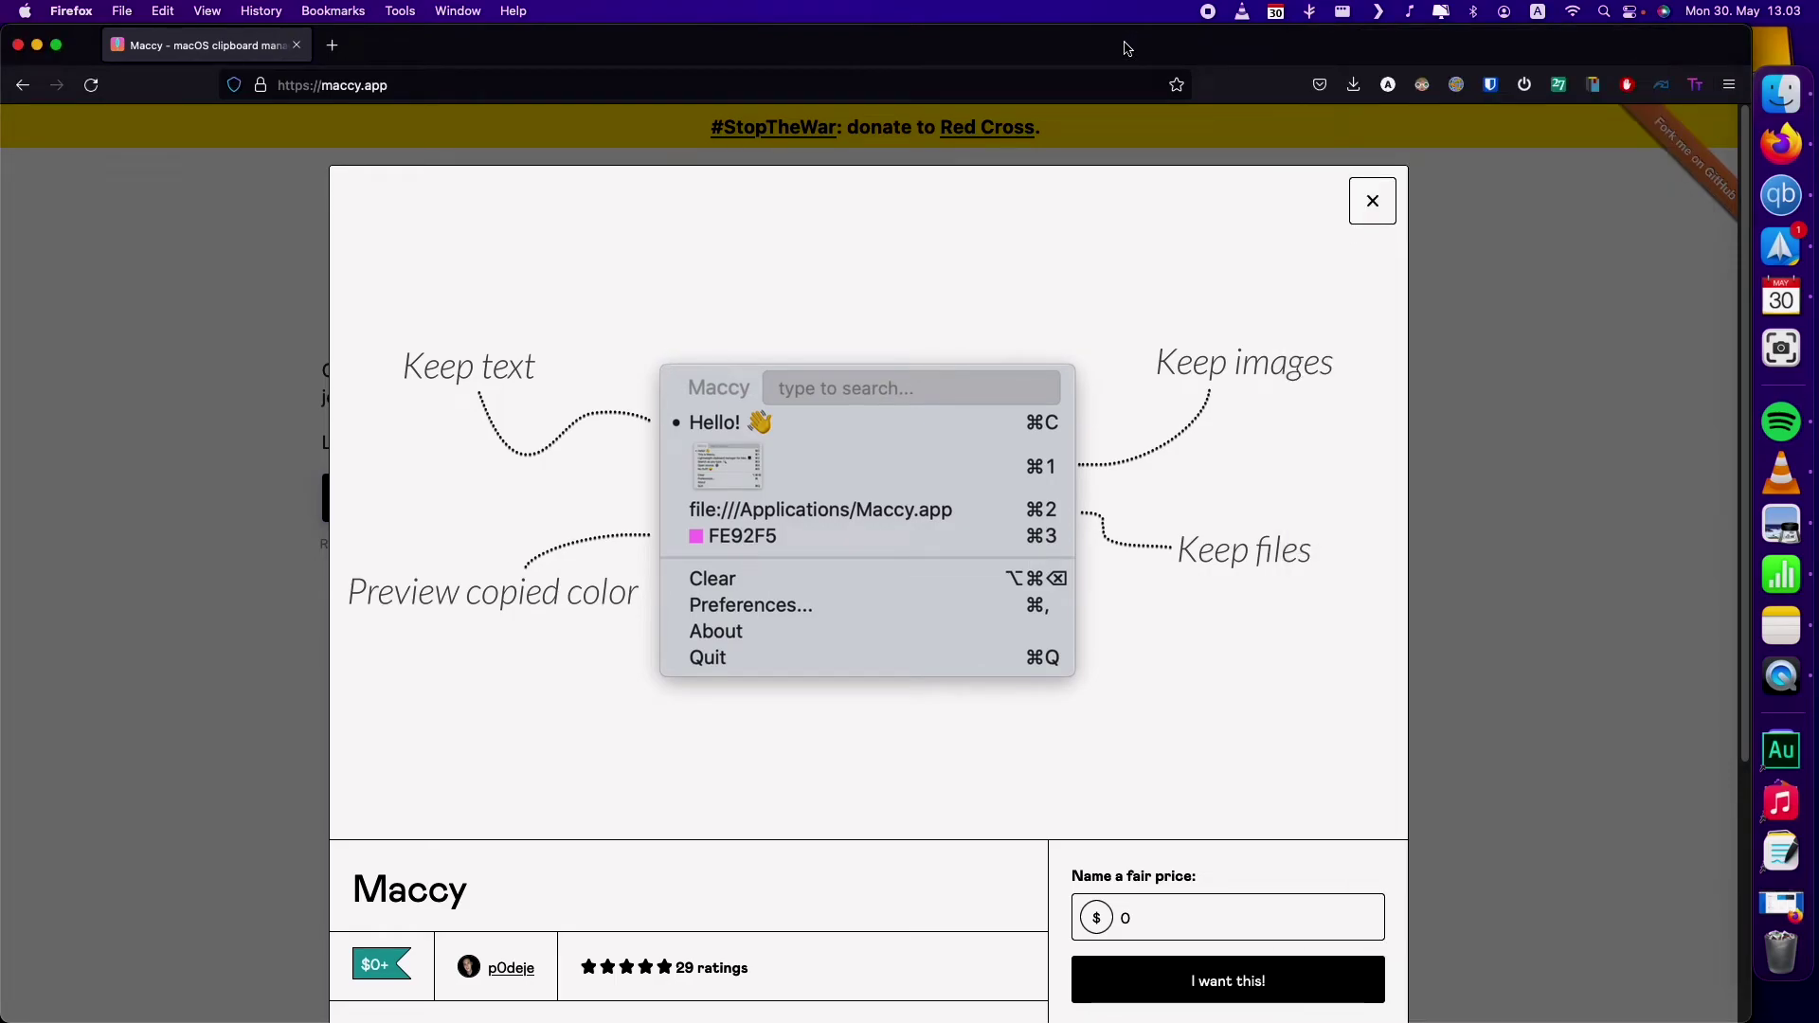